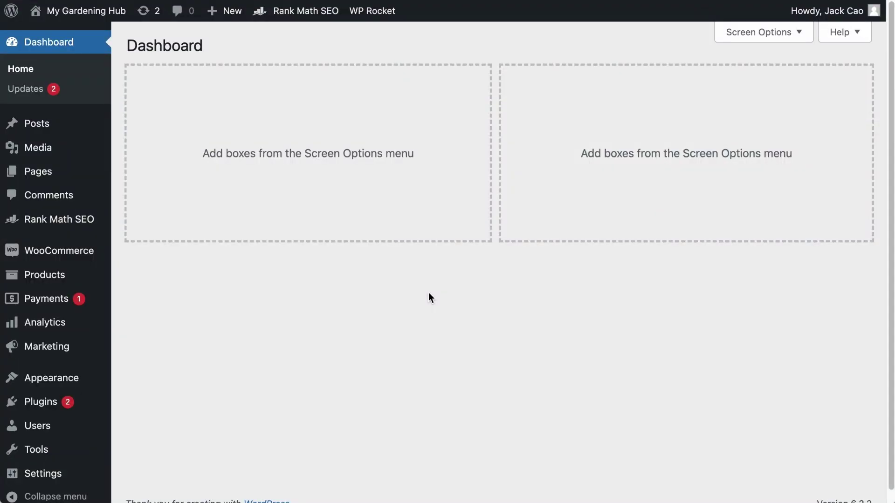
Step: Open Rank Math's Content AI tools page and filter it to Marketing & Sales
mouse_move(84, 222)
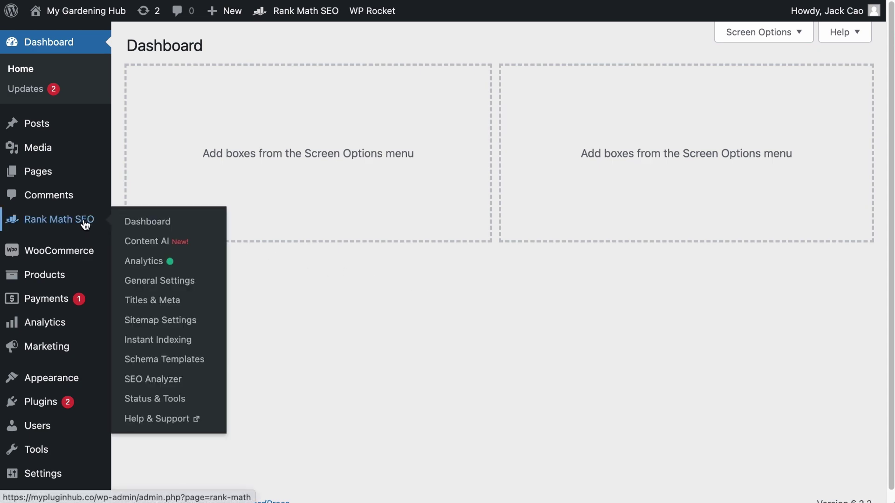
left_click(129, 226)
scroll(320, 351, "down", 10)
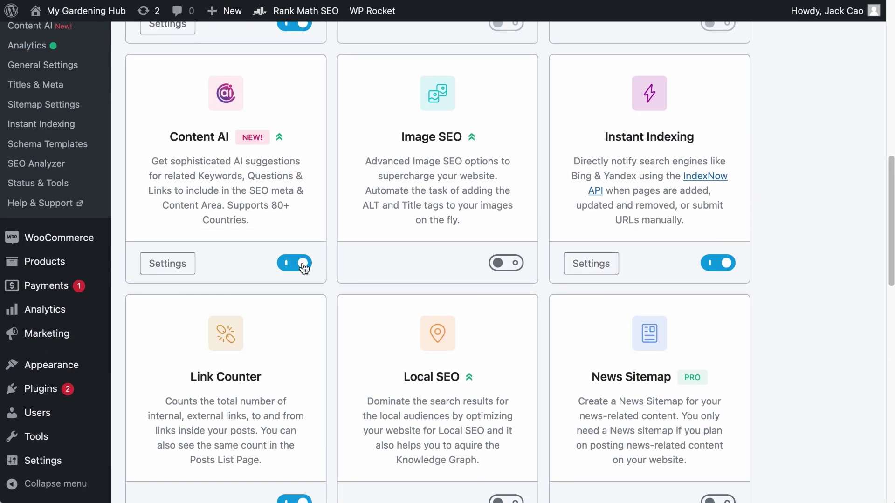
scroll(303, 268, "up", 3)
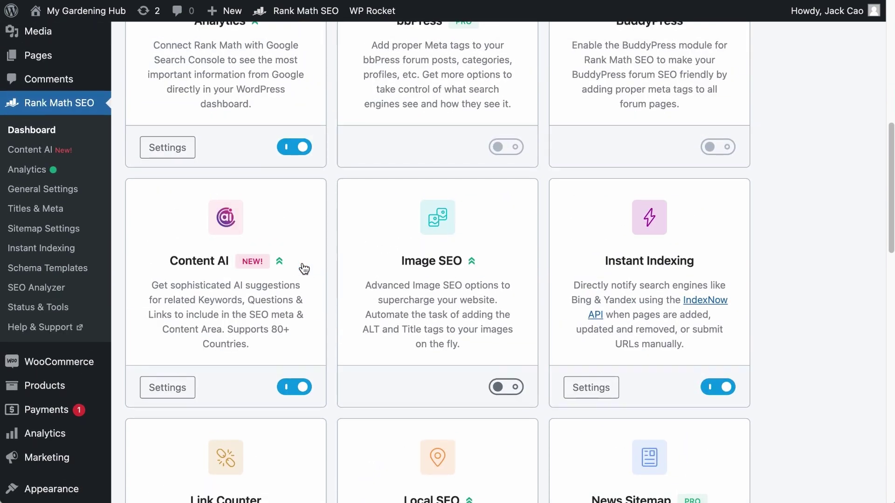
left_click(65, 152)
scroll(393, 280, "down", 9)
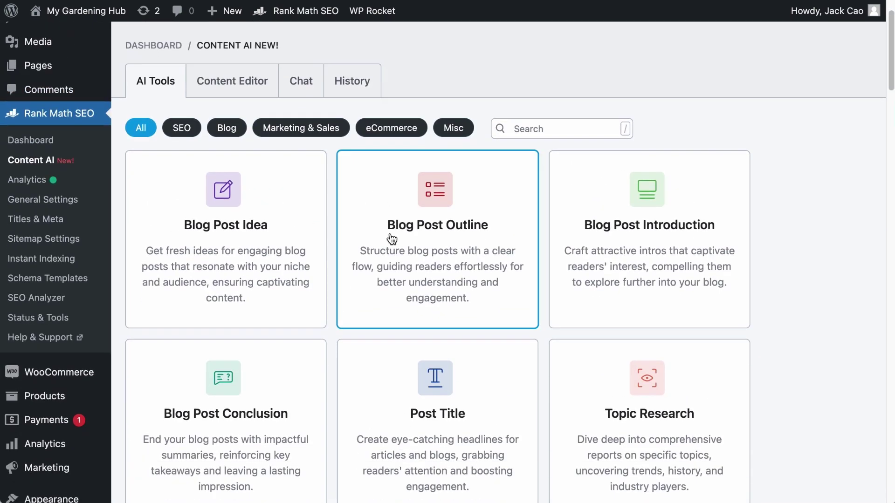
scroll(393, 240, "down", 10)
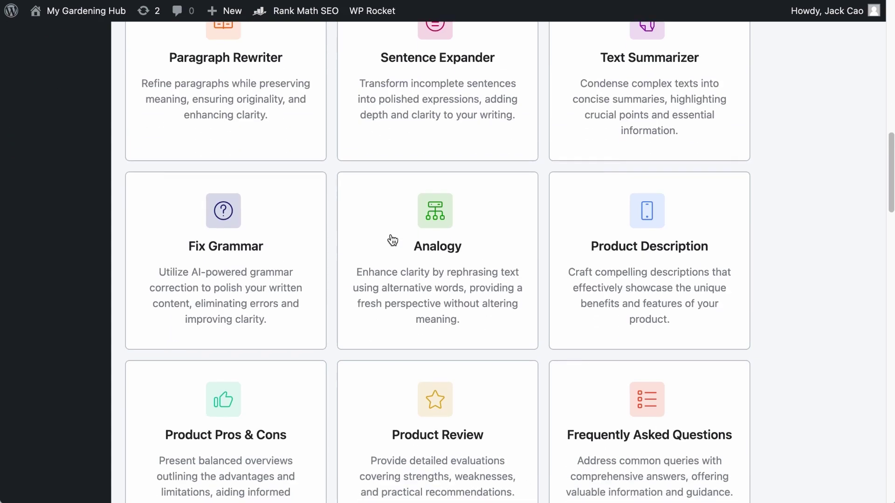
scroll(393, 240, "up", 15)
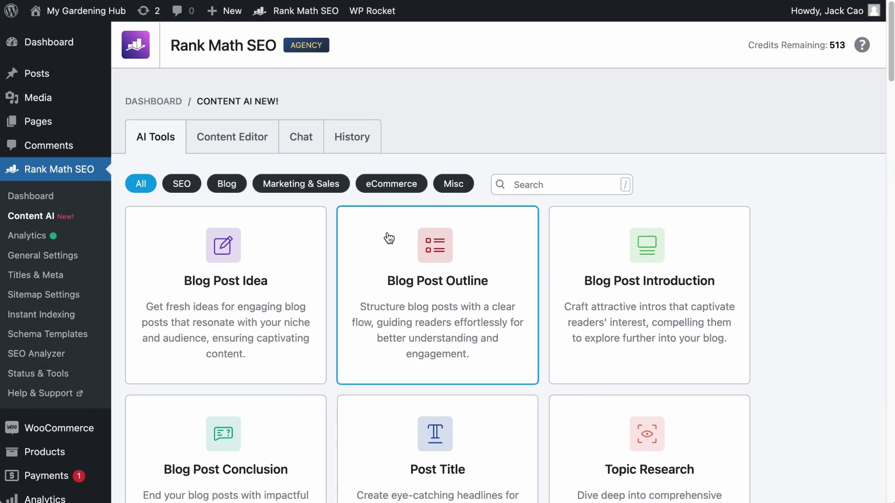
left_click(307, 185)
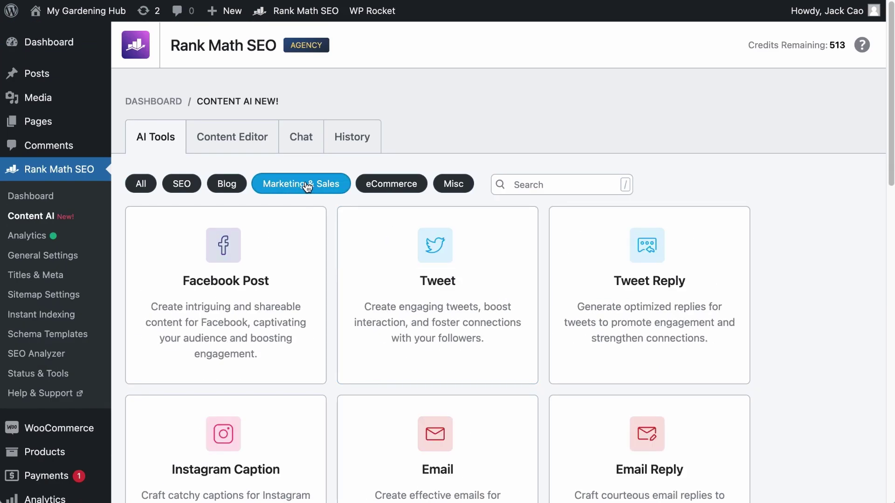
Step: In the Content AI editor, list the AI tools in the Marketing & Sales category
left_click(241, 140)
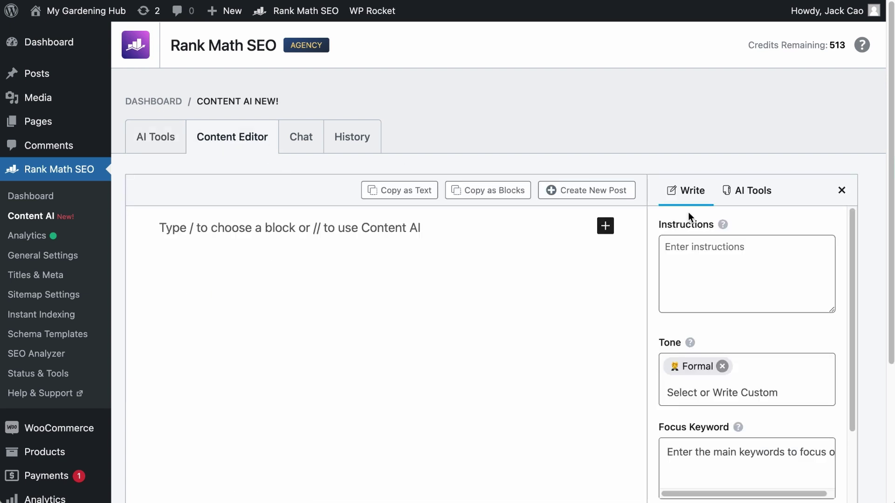
left_click(760, 194)
left_click(699, 228)
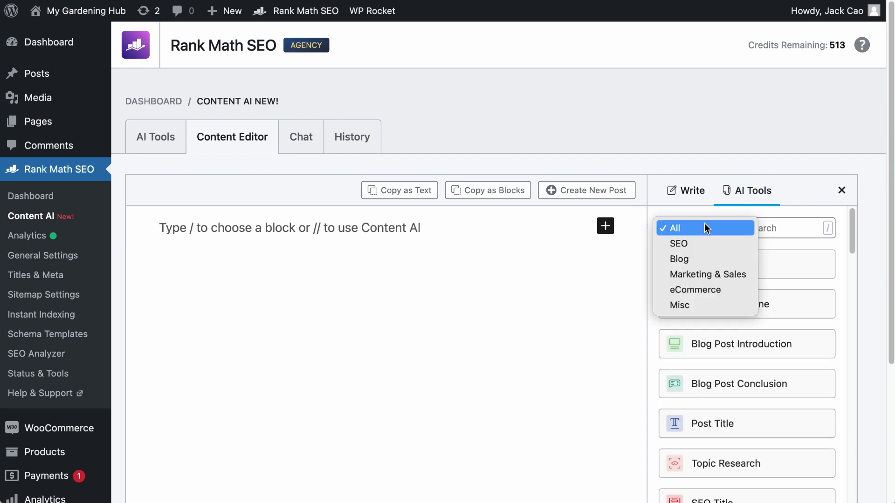
left_click(707, 274)
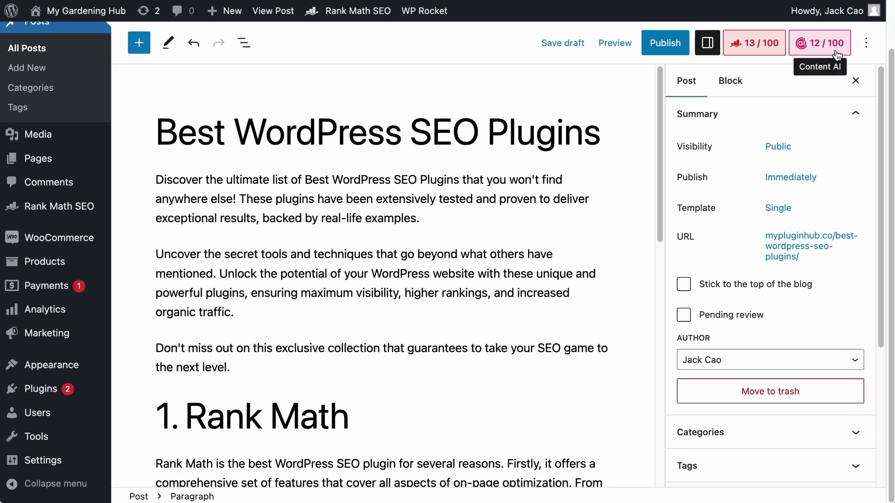
Step: In General Settings > Content AI, save the Formal tone, General Audience and English defaults
left_click(824, 51)
mouse_move(59, 207)
right_click(191, 274)
key("Escape")
left_click(191, 273)
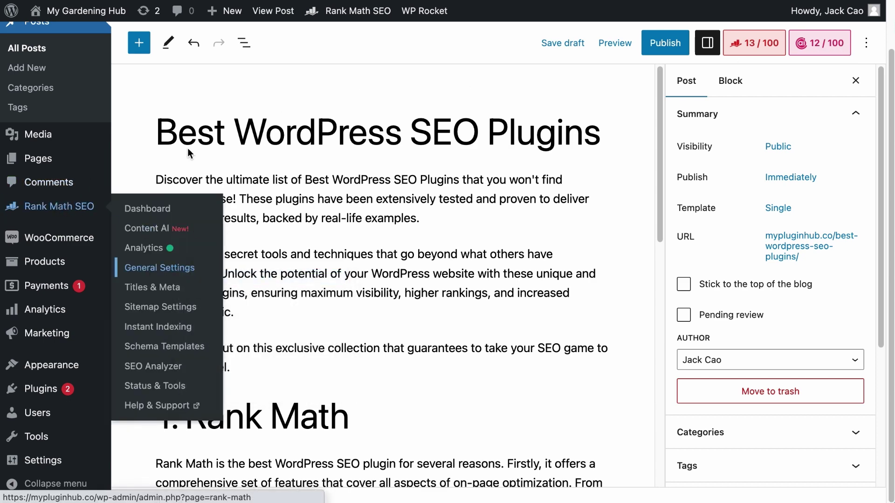
scroll(194, 276, "down", 5)
left_click(189, 265)
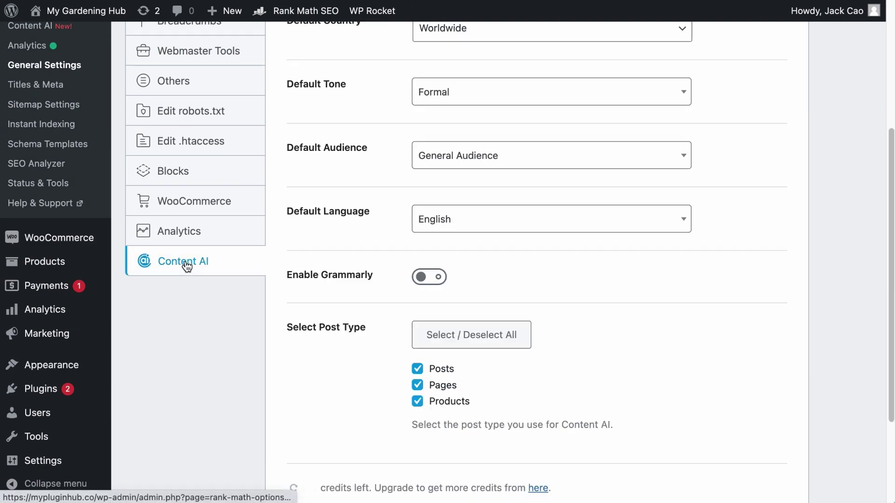
scroll(420, 402, "down", 1)
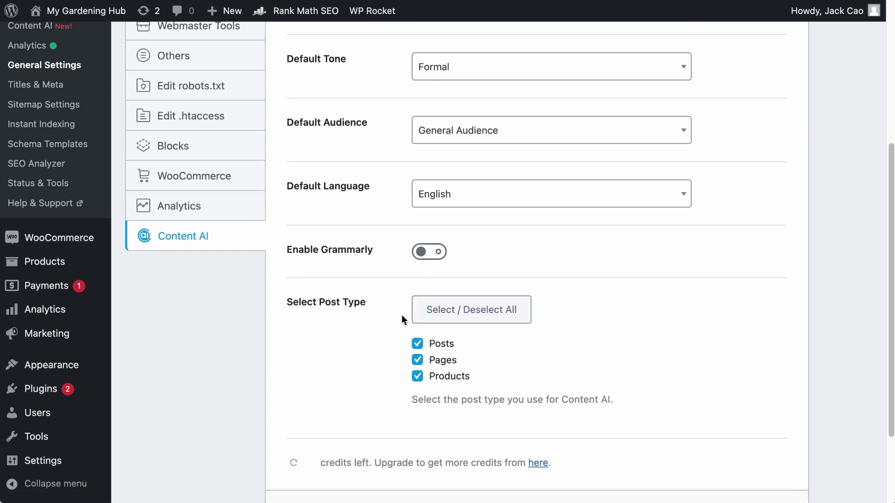
scroll(401, 315, "down", 3)
left_click(782, 418)
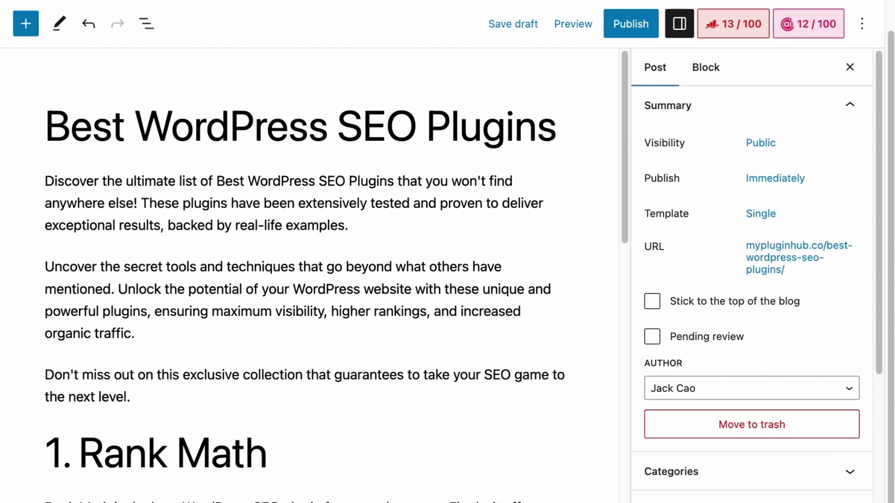
Step: Open the post's Content AI panel and filter its AI Tools list to Marketing & Sales
left_click(842, 35)
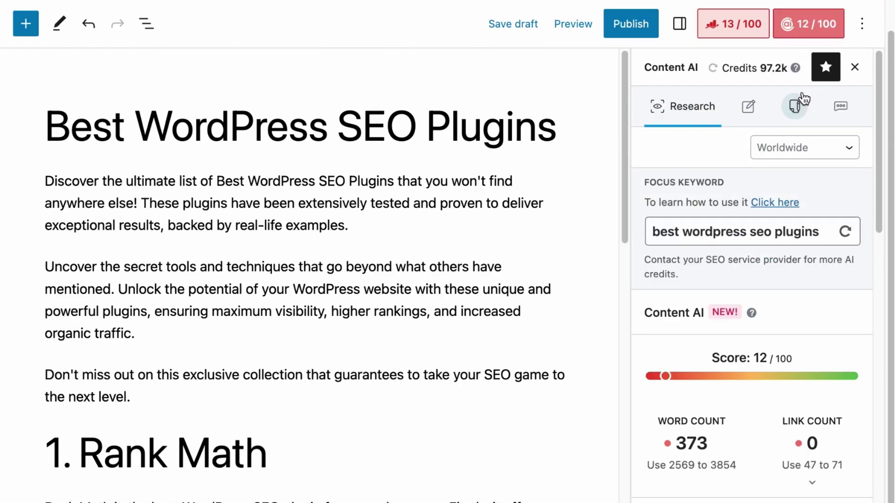
left_click(795, 122)
scroll(765, 256, "down", 6)
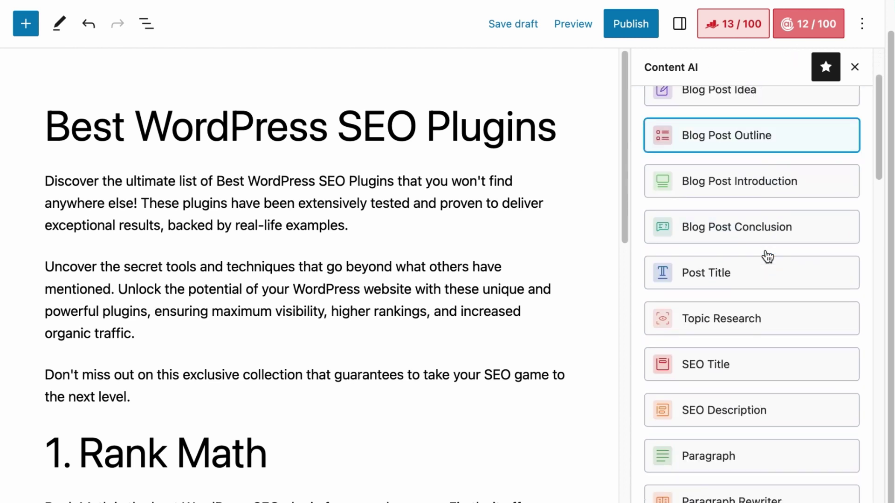
scroll(765, 257, "up", 6)
left_click(671, 152)
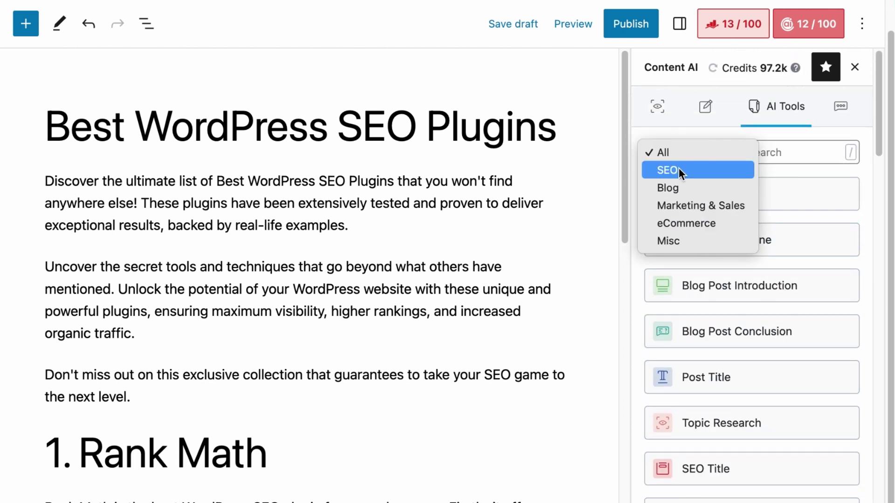
left_click(674, 206)
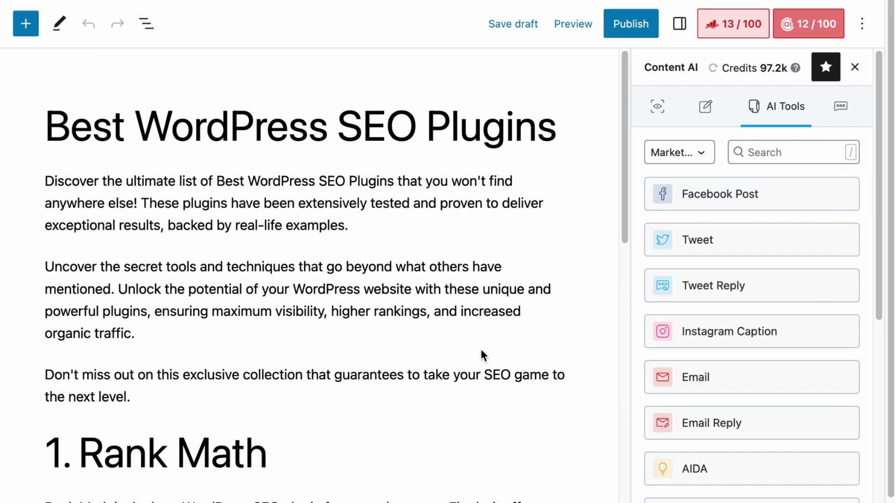
left_click(391, 226)
Step: Add a new paragraph below the first and type //fac to call up Facebook Post
key("Return")
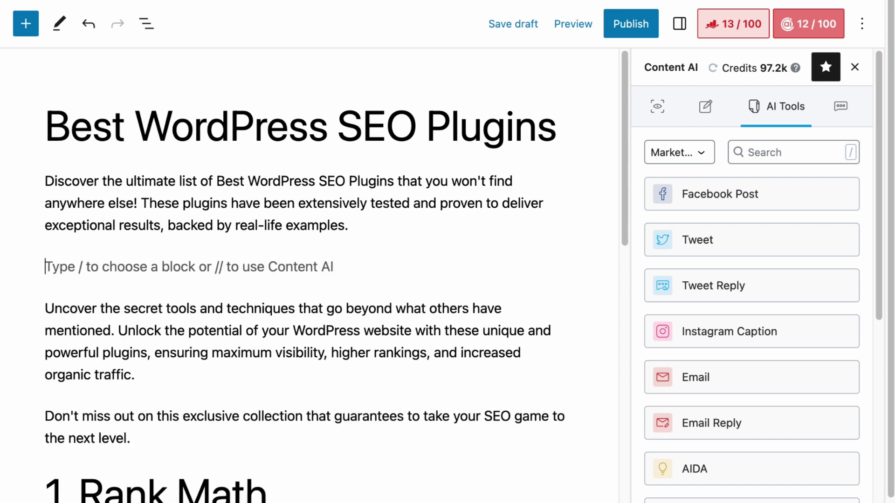
type("//fac")
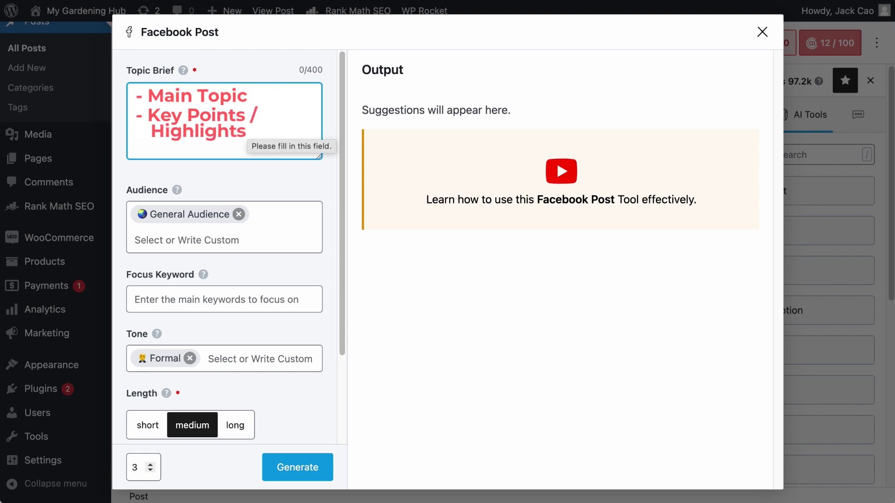
Step: Write a topic brief reviewing the latest iPhone model's new features against previous models
left_click(867, 187)
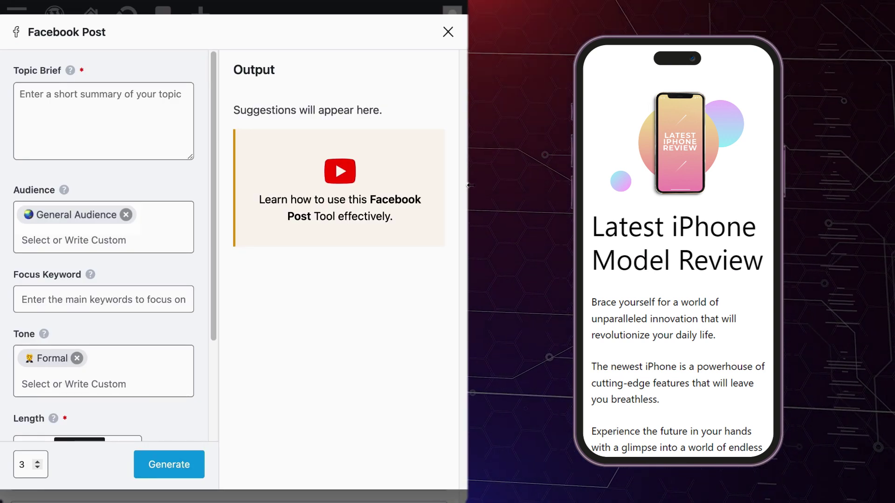
left_click(164, 115)
type("The")
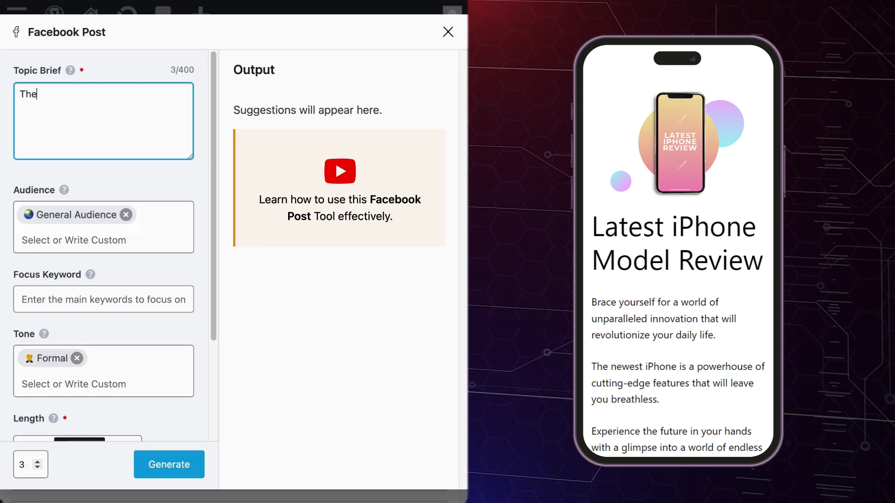
type(" blog post is a review of the latest iPh")
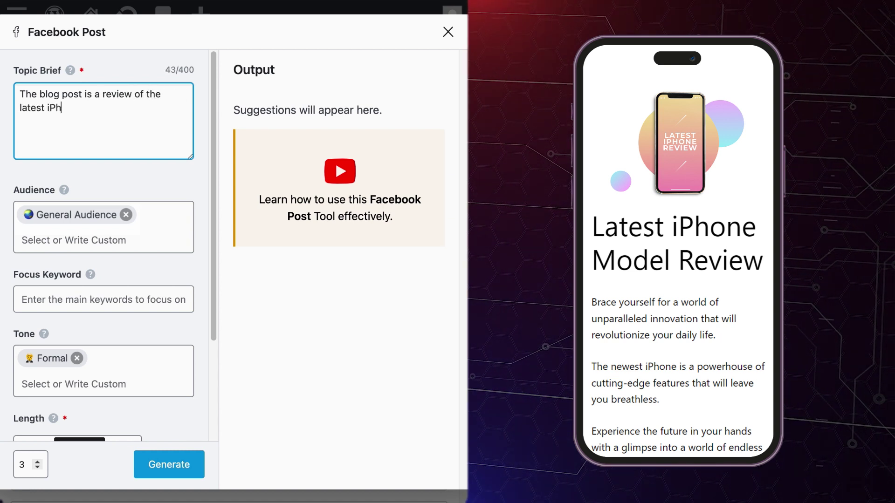
type("one model, highlighting its new fea")
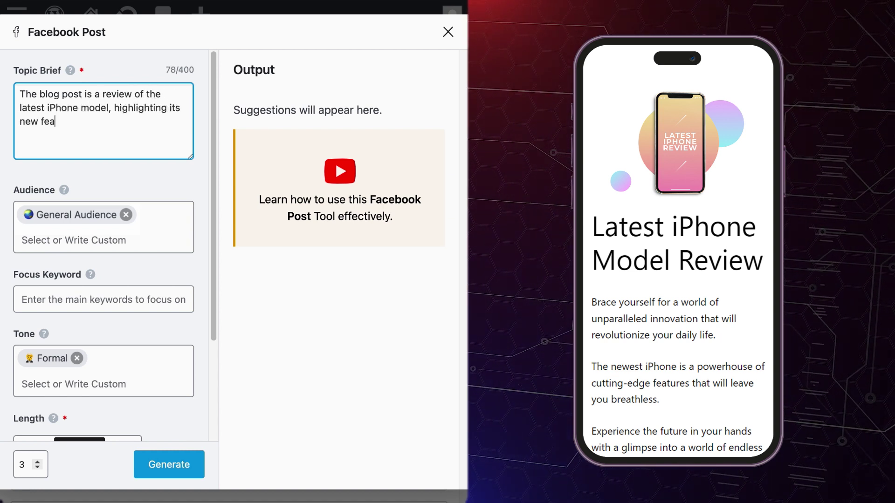
type("tures and comparing it to previous models.")
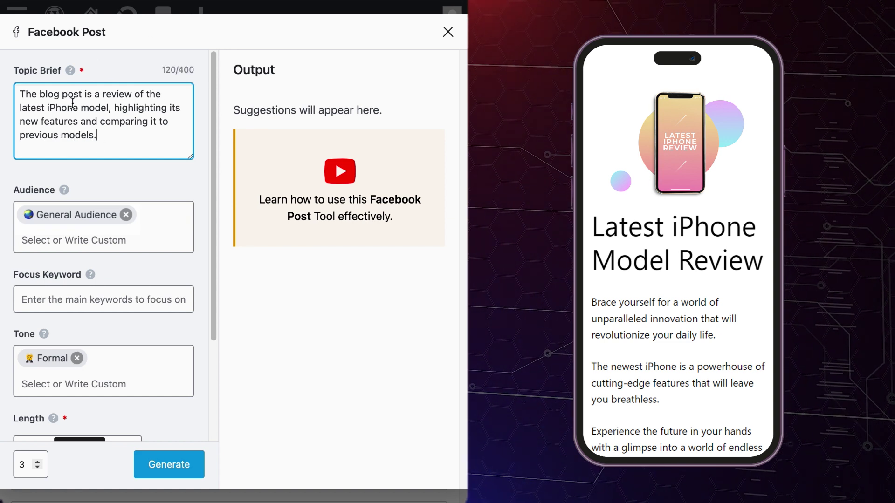
left_click_drag(111, 109, 123, 130)
left_click(107, 97)
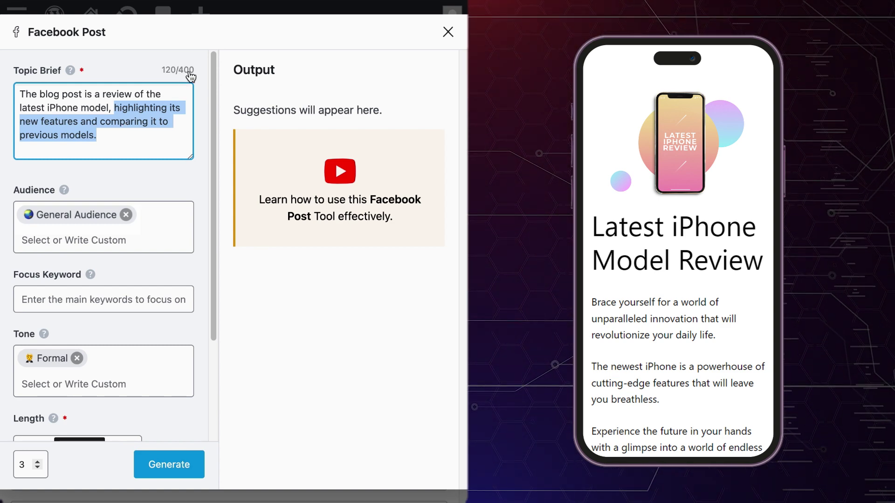
left_click(182, 465)
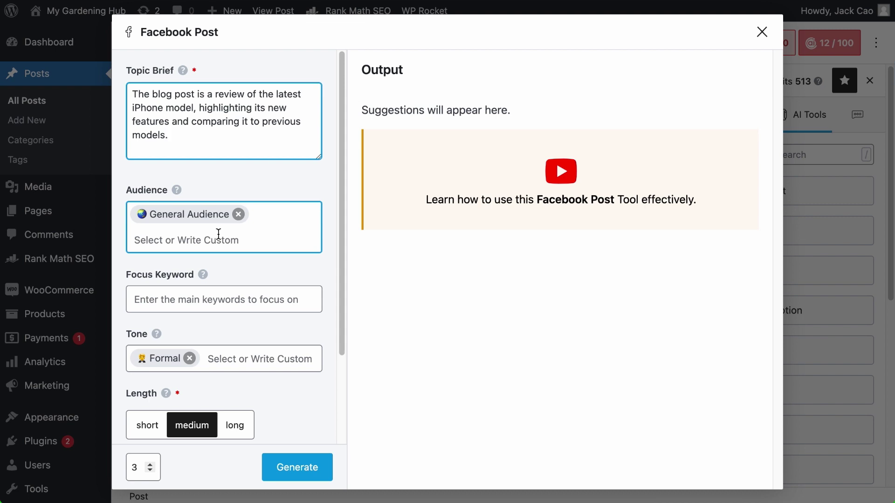
left_click(199, 142)
Step: Replace General Audience with Consumers, Tech Enthusiasts and a custom Tech Youtubers audience
left_click(238, 215)
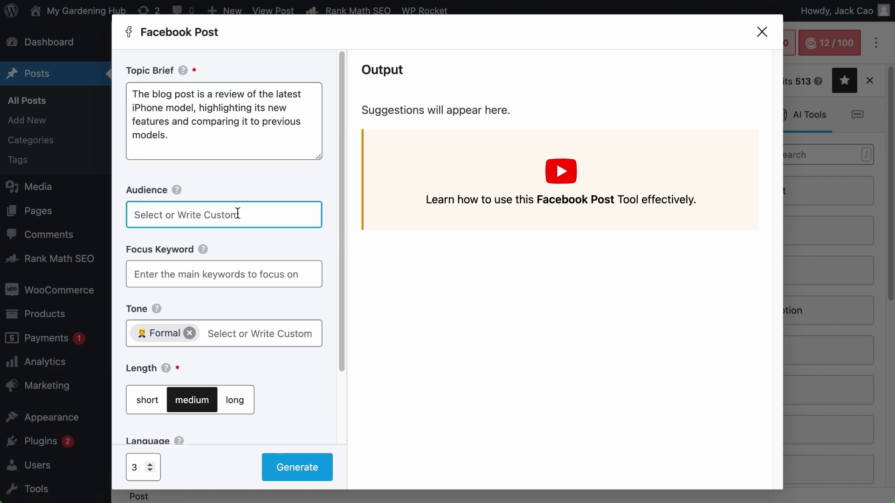
left_click(237, 214)
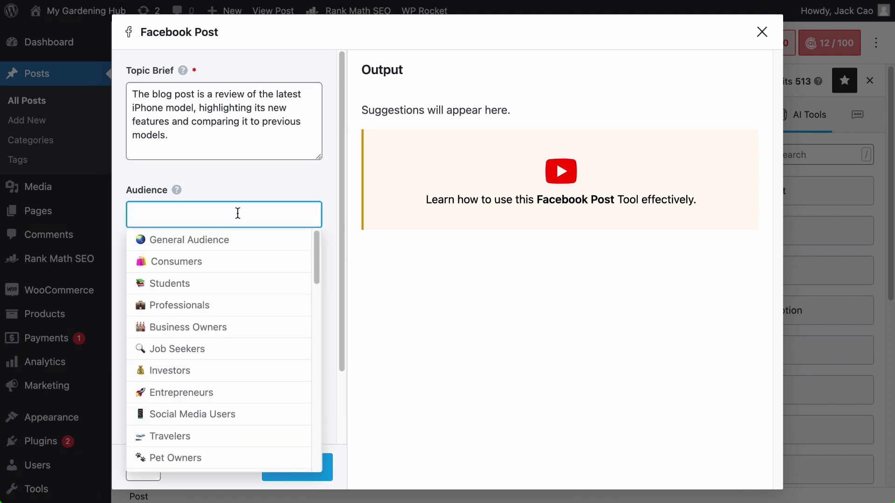
left_click(222, 265)
left_click(241, 216)
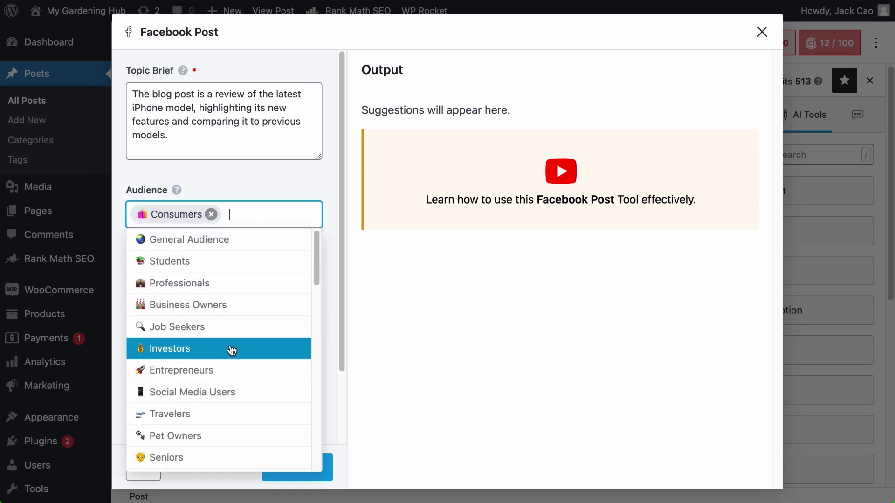
scroll(231, 349, "down", 5)
left_click(218, 374)
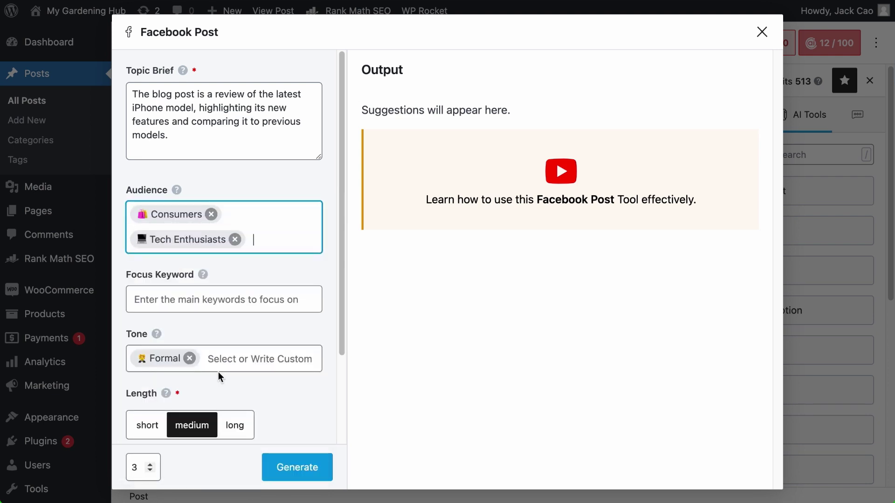
left_click(305, 236)
scroll(276, 326, "down", 5)
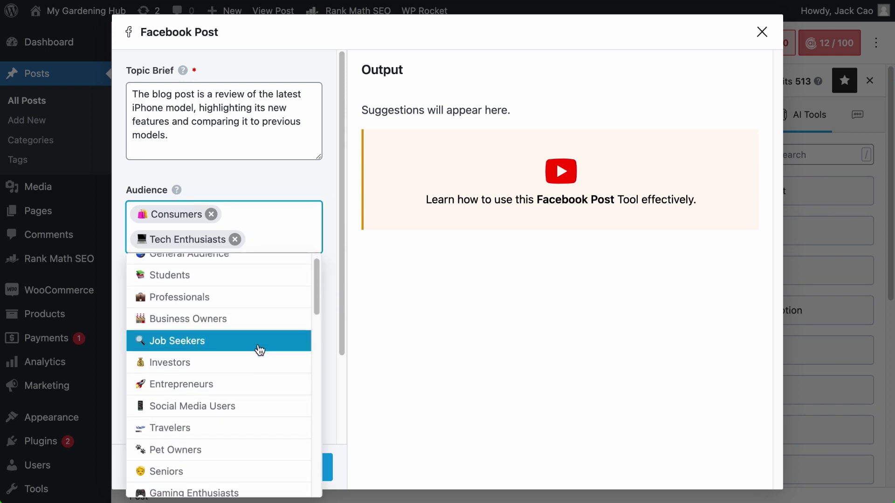
scroll(259, 351, "down", 10)
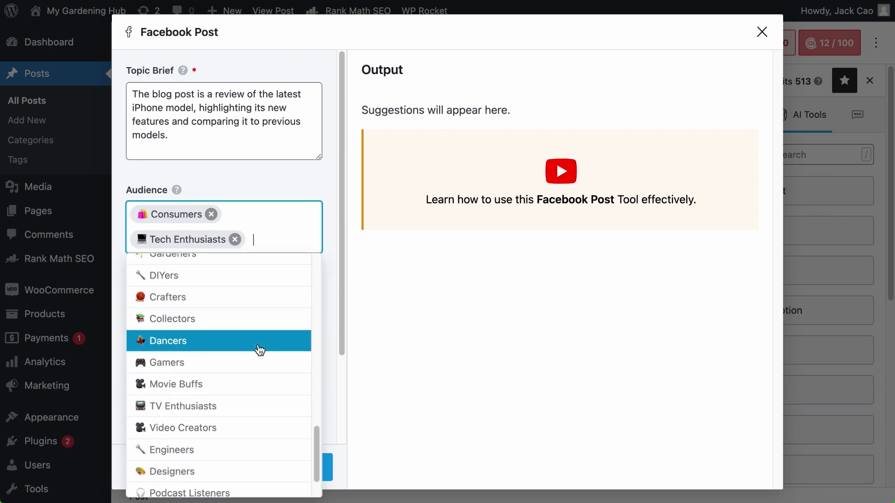
type("Tech Youtu")
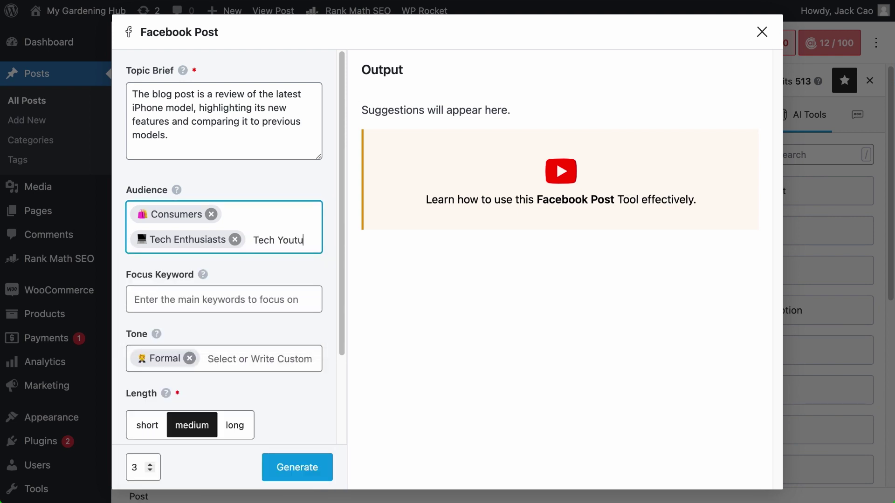
type("bers")
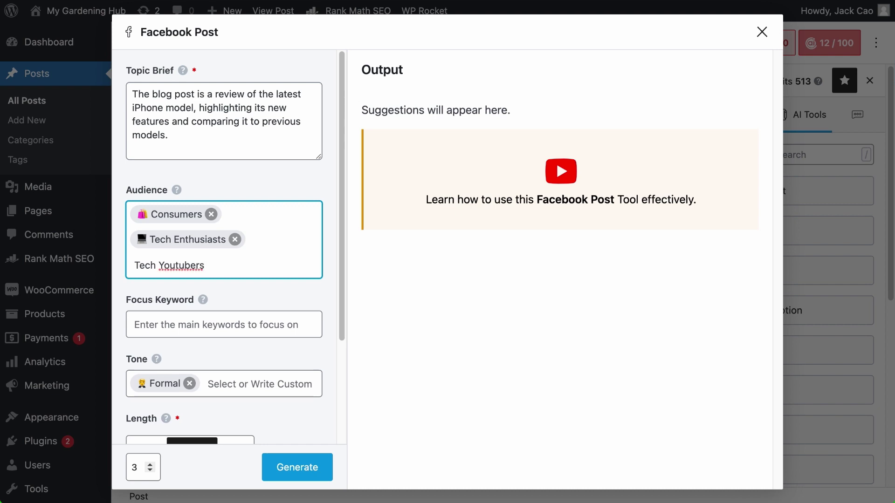
key("Return")
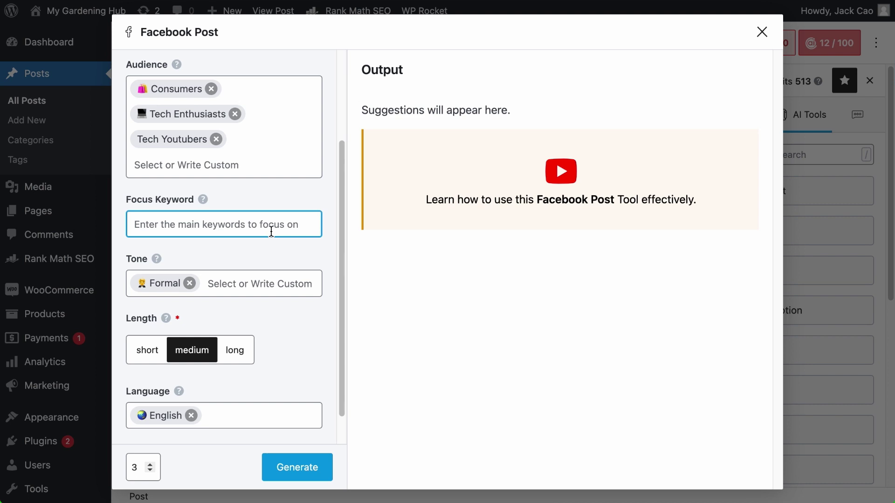
Step: Copy the keyword 'best wordpress seo plugins' from Content AI keyword research
left_click(763, 32)
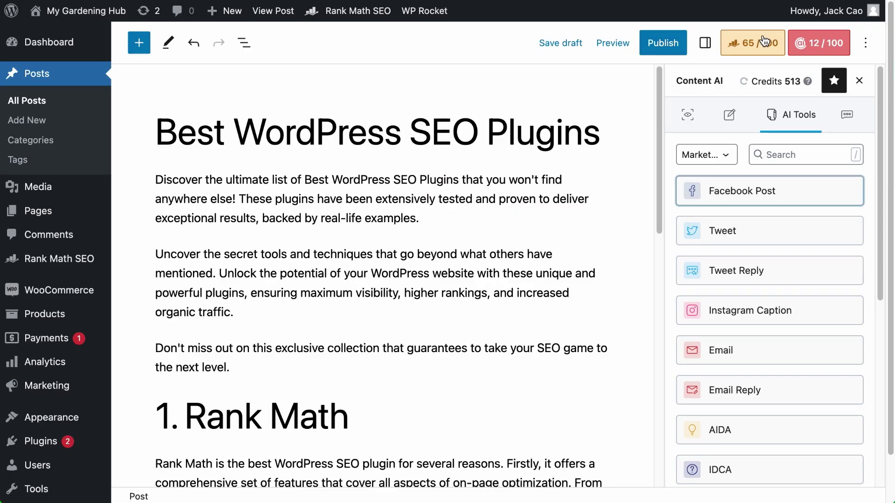
left_click(735, 47)
scroll(741, 186, "down", 3)
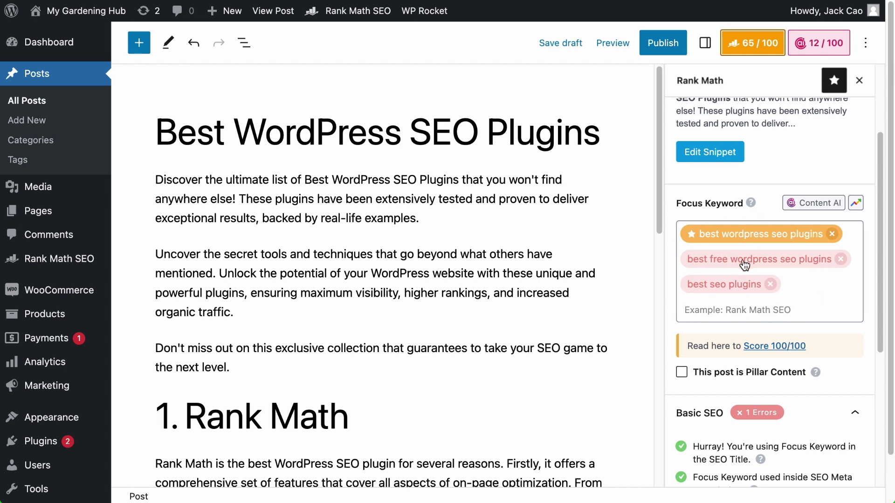
left_click(799, 51)
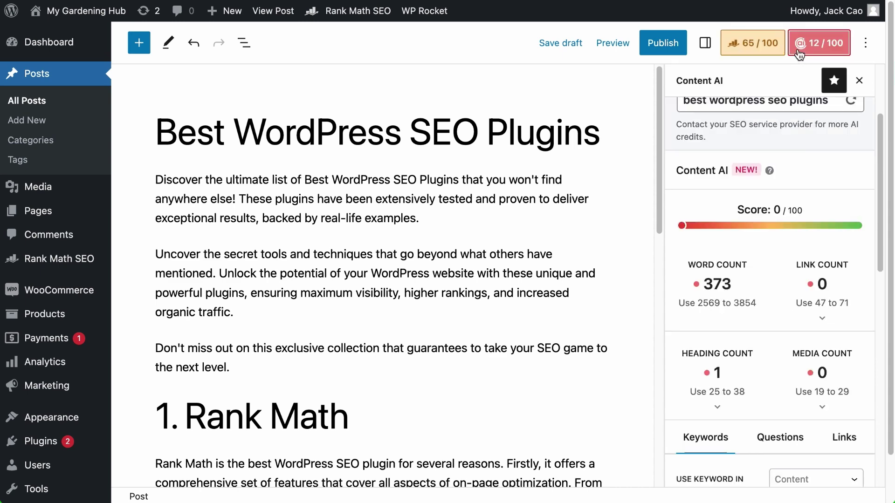
scroll(789, 205, "down", 5)
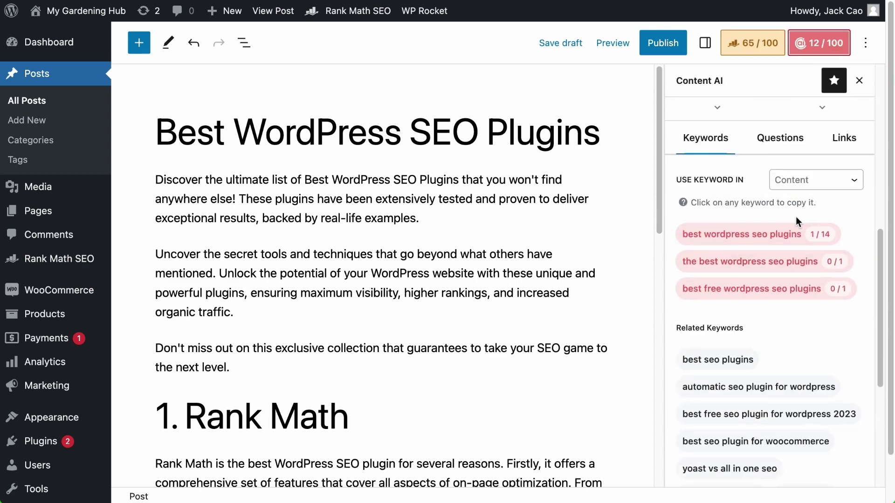
scroll(796, 216, "up", 5)
scroll(796, 235, "down", 5)
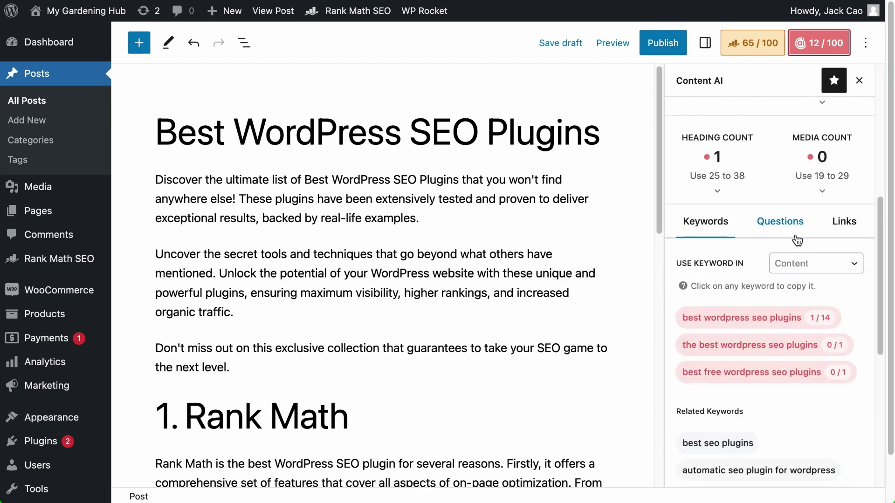
left_click(767, 314)
scroll(768, 315, "up", 5)
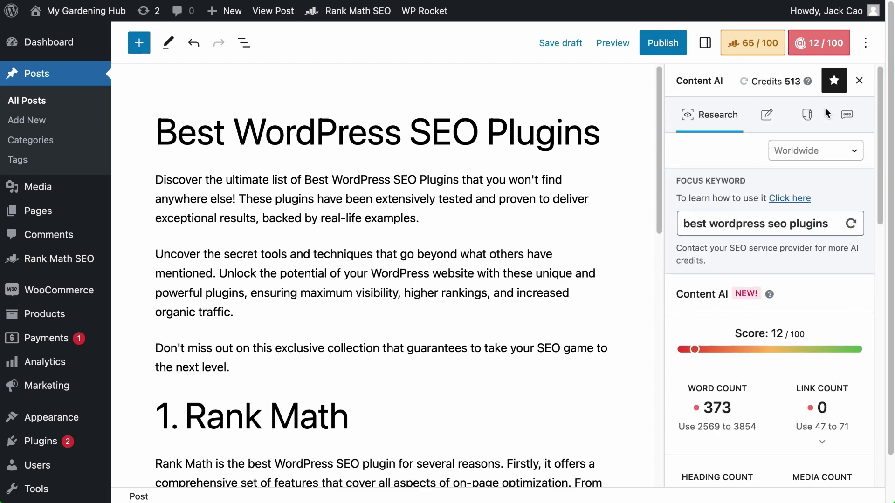
Step: Back in Facebook Post, add focus keywords 'best wordpress seo plugins' and 'best free WordPress SEO Plugins'
left_click(807, 114)
left_click(699, 155)
left_click(699, 199)
left_click(769, 191)
scroll(273, 256, "down", 3)
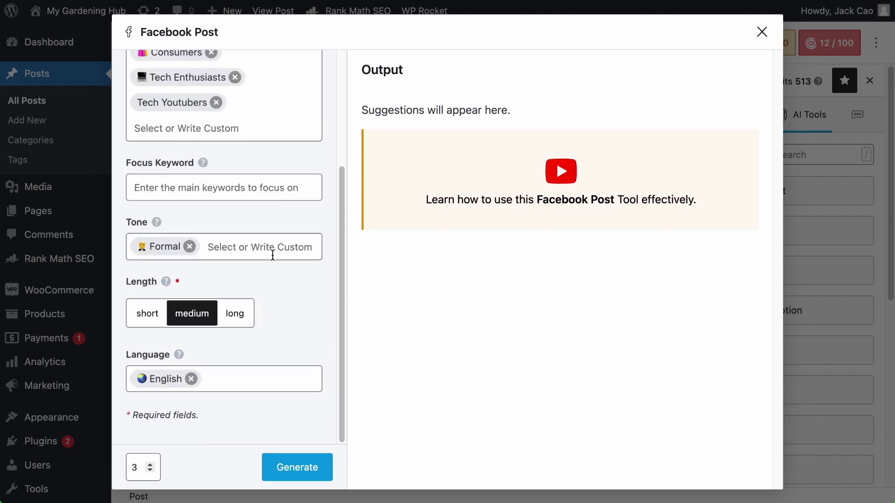
left_click(246, 189)
key("ctrl+v")
key("Return")
type("best free W")
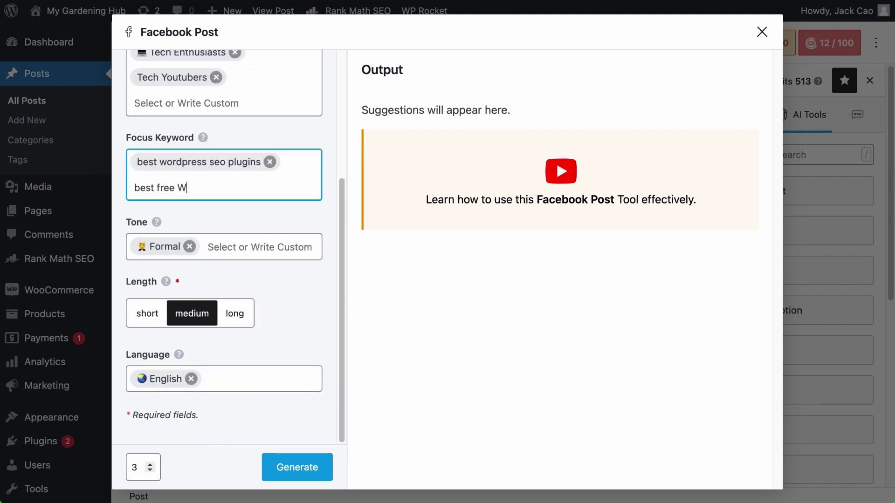
type("ordPress SEO Plugin")
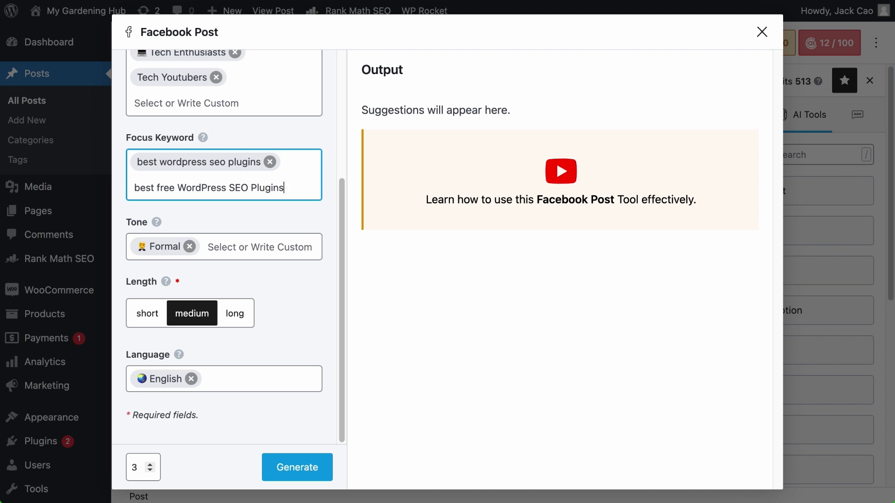
type("s")
key("Return")
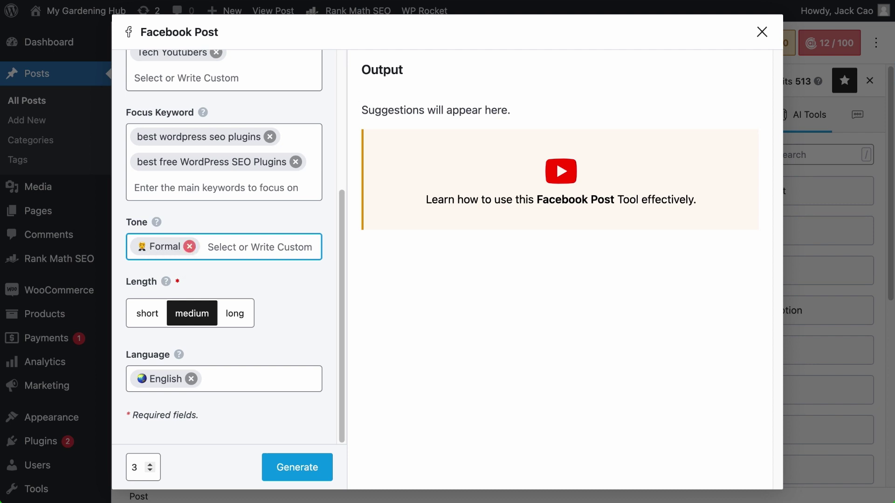
left_click(189, 247)
Step: Set the tone to Informal, Friendly, Analytical plus a custom Enthusiastic tone
left_click(191, 249)
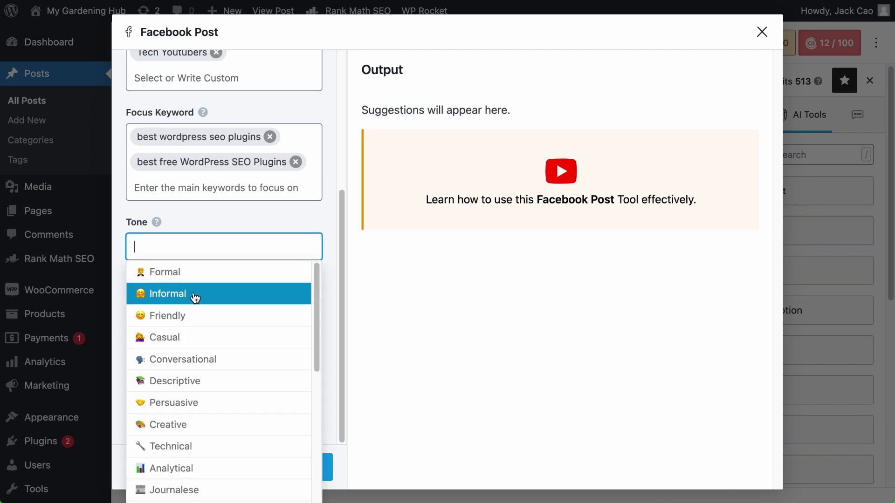
left_click(190, 295)
left_click(220, 248)
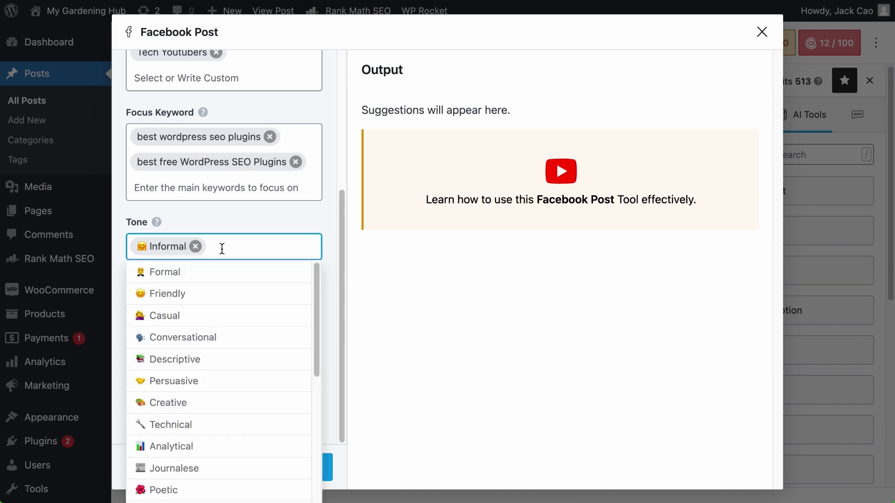
left_click(227, 295)
left_click(242, 248)
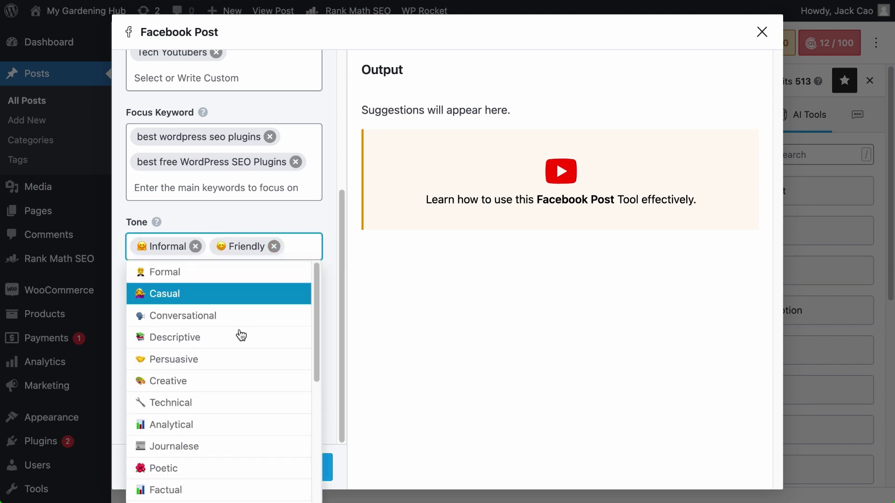
left_click(194, 432)
left_click(294, 250)
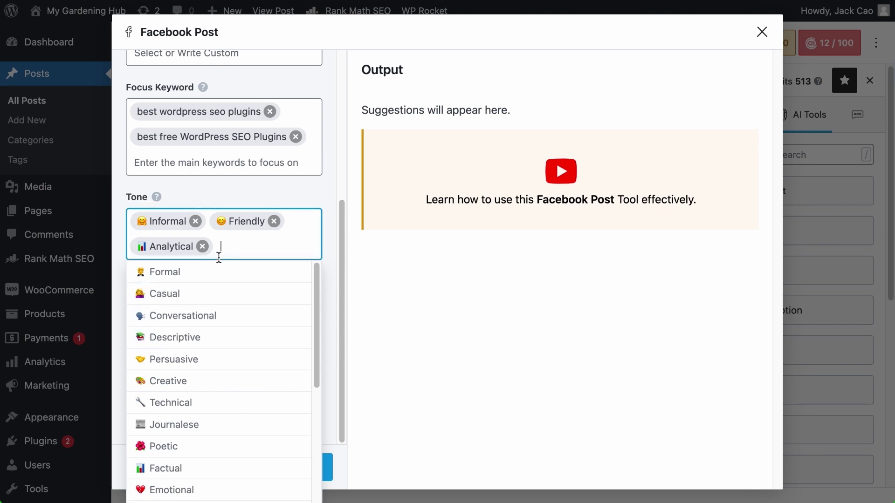
type("Enthusiastic")
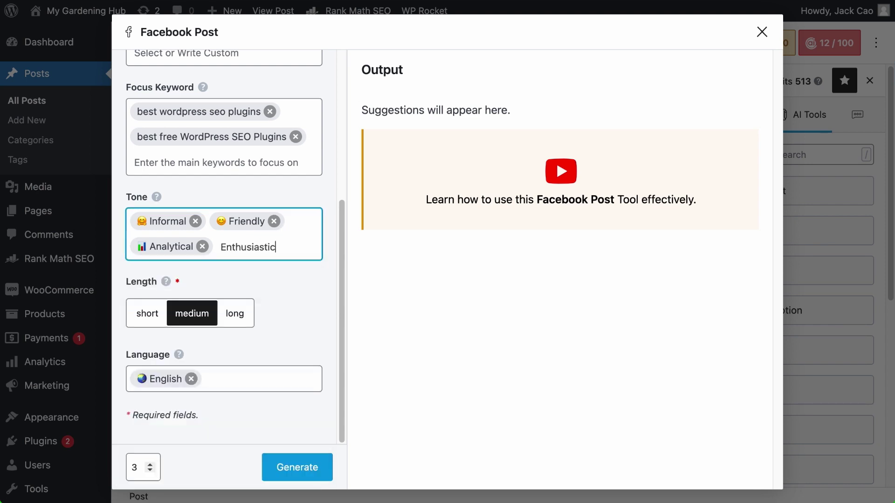
key("Return")
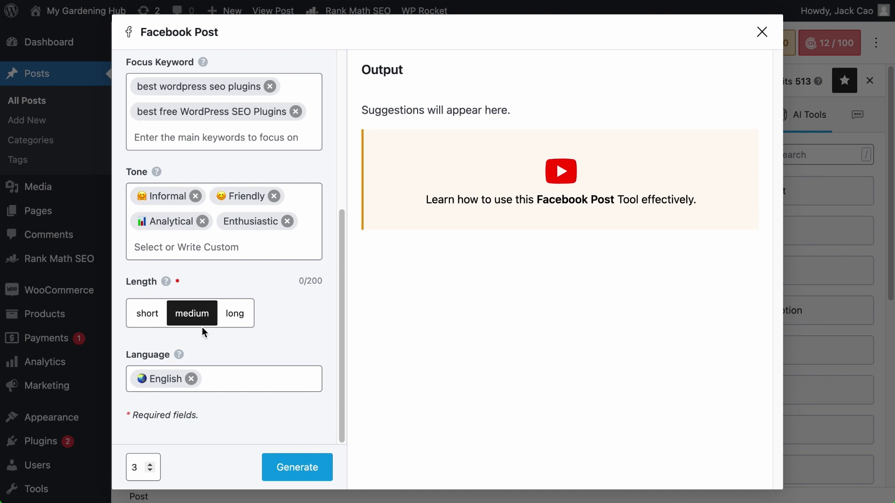
Step: Try short and medium, then settle on long as the Facebook post length
left_click(150, 321)
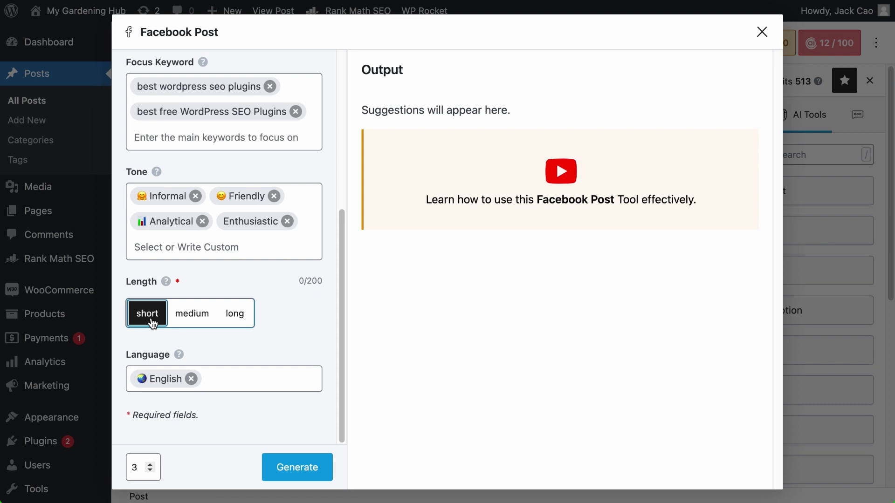
left_click(195, 321)
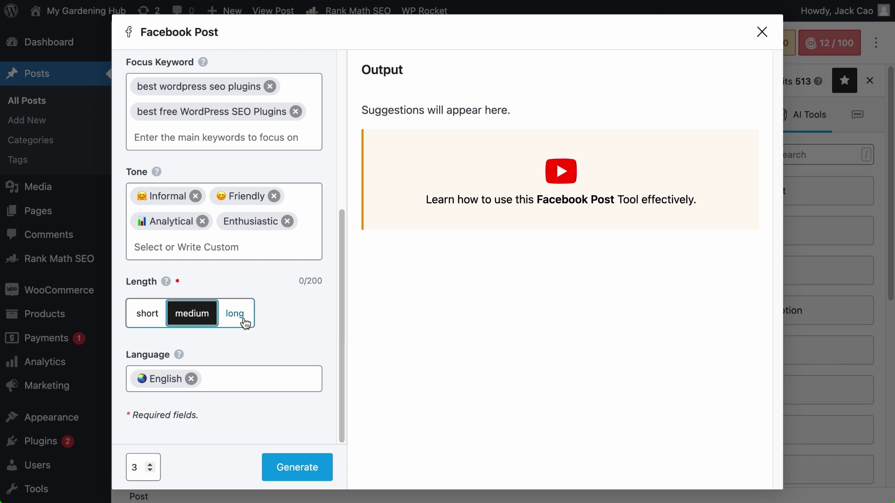
left_click(244, 320)
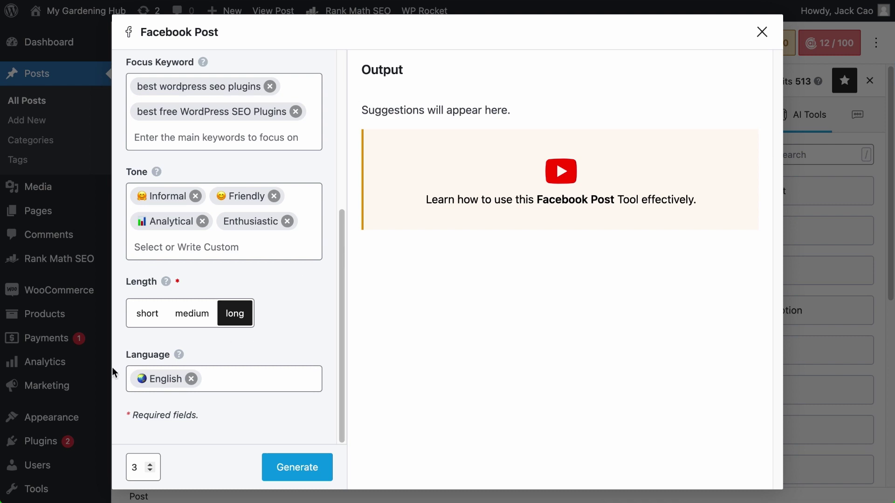
left_click(228, 384)
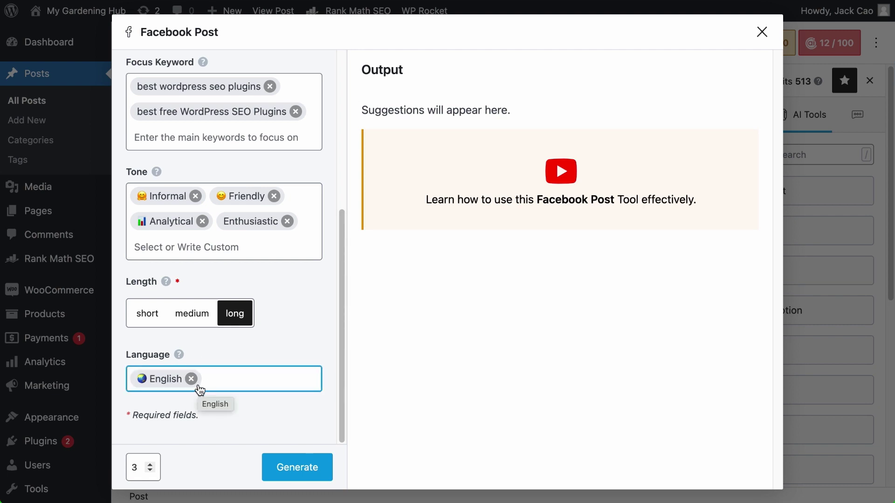
left_click(199, 387)
left_click(175, 380)
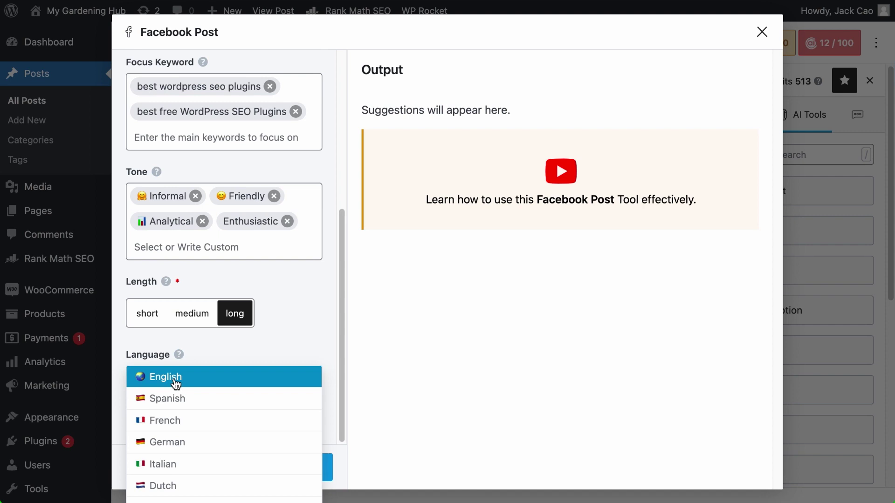
left_click(180, 375)
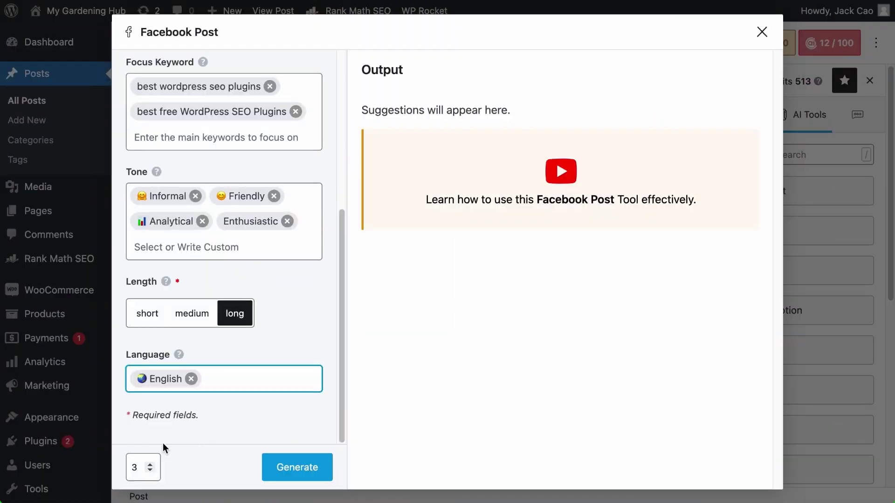
Step: Raise the output count to 10 and generate the Facebook post suggestions
left_click(145, 468)
left_click(150, 465)
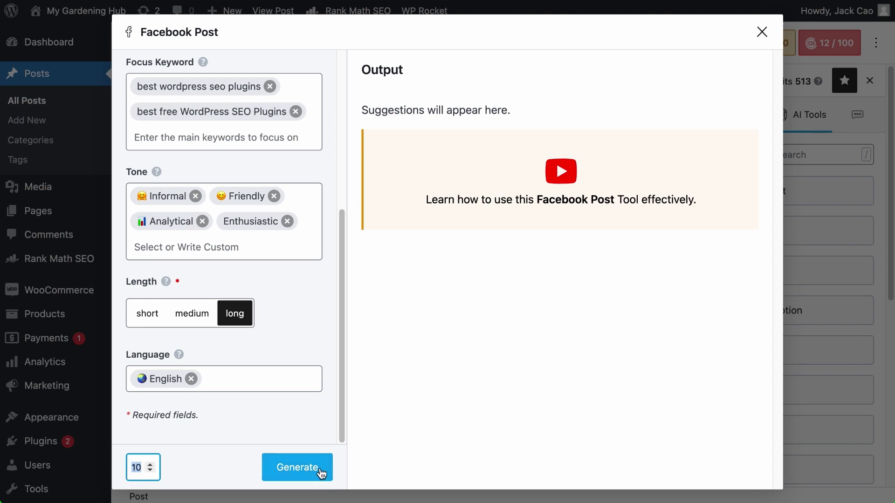
left_click(320, 470)
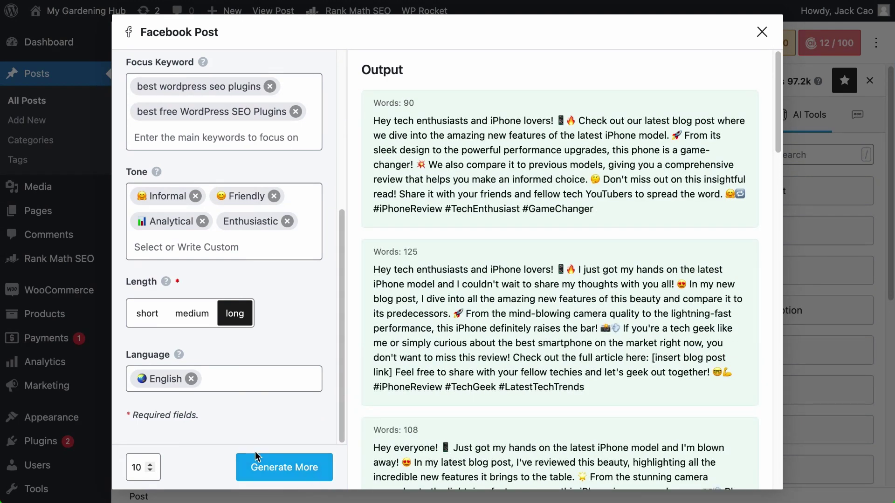
Step: Copy the second, 125-word iPhone-review Facebook post suggestion and insert it into the post
mouse_move(560, 332)
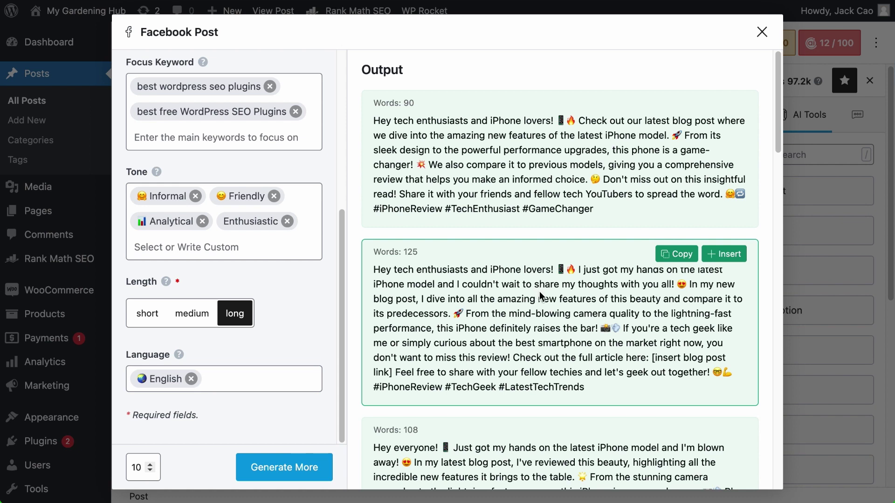
left_click(676, 257)
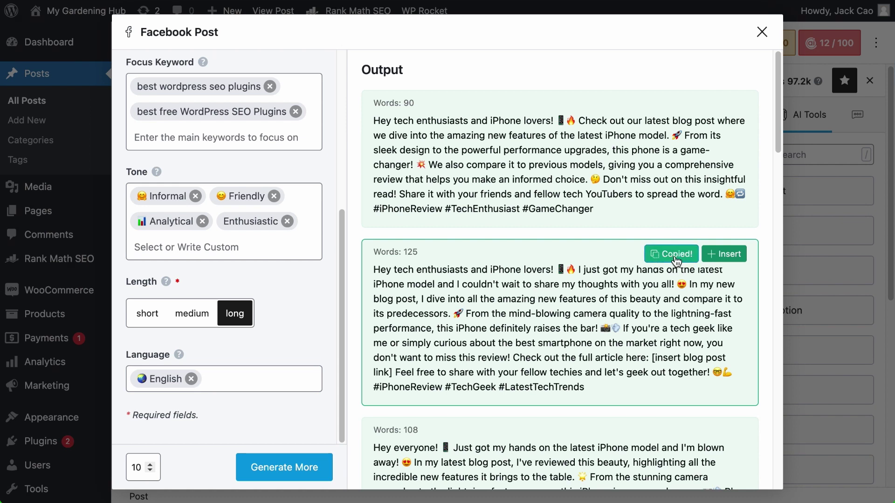
left_click(737, 258)
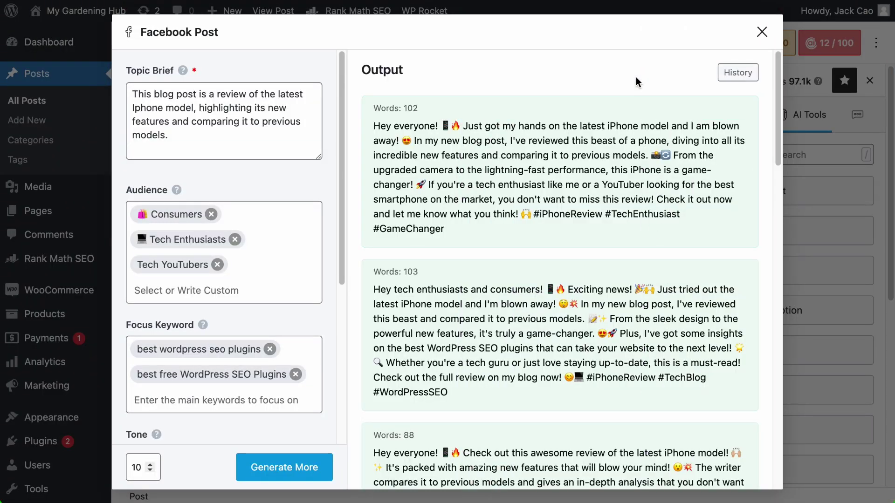
Step: Close and reopen the Facebook Post tool, then scroll through its History of earlier suggestions
left_click(762, 32)
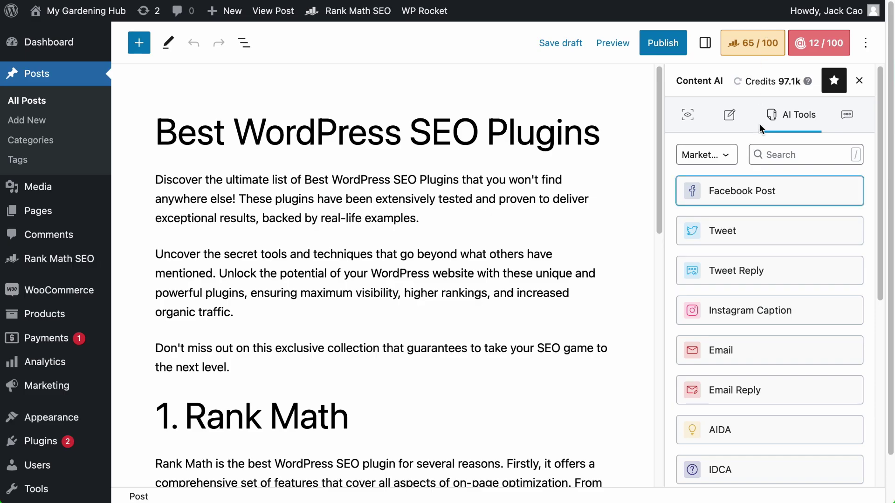
left_click(760, 190)
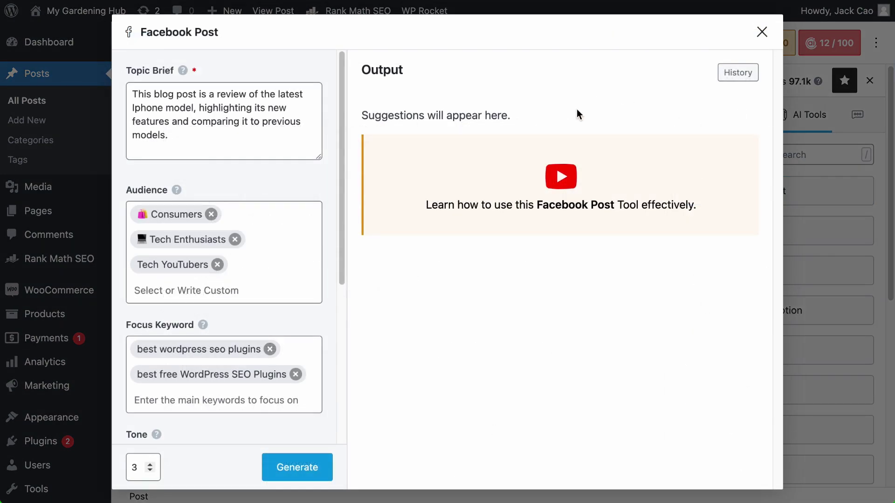
left_click(743, 73)
scroll(720, 139, "down", 5)
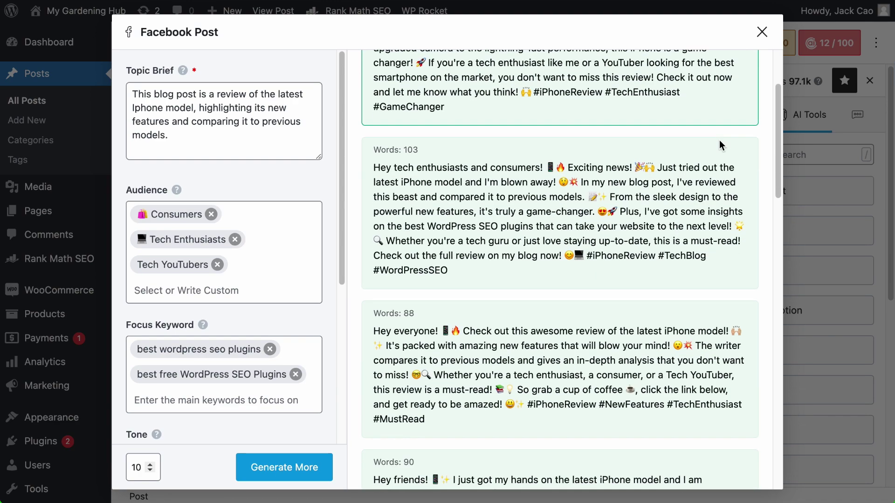
scroll(719, 139, "down", 15)
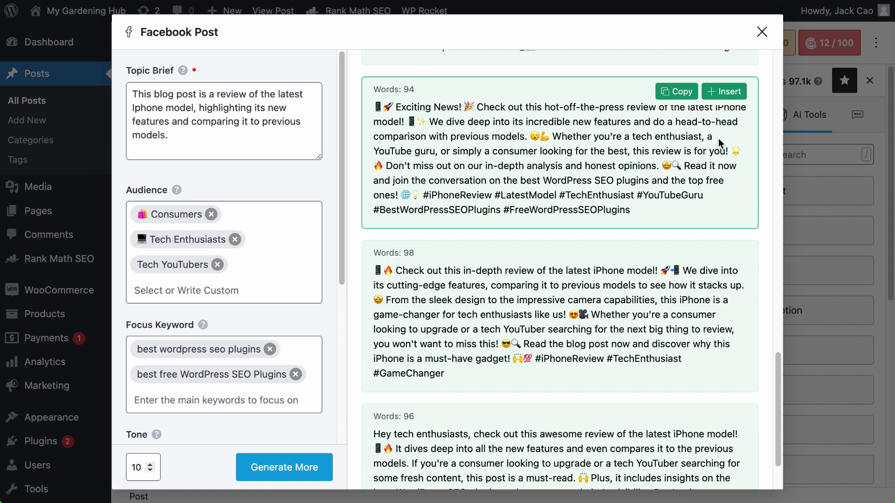
scroll(718, 139, "up", 15)
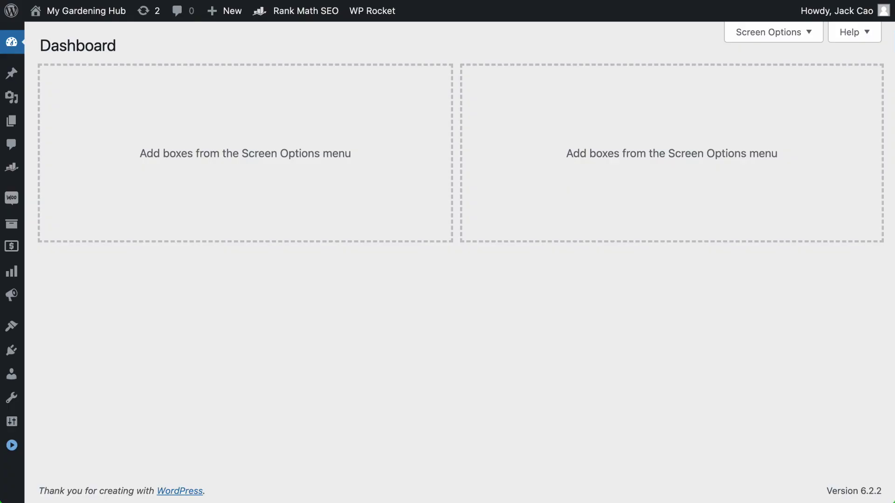
Step: Go to Rank Math's Content AI page and scroll through the History tab's earlier outputs
mouse_move(11, 166)
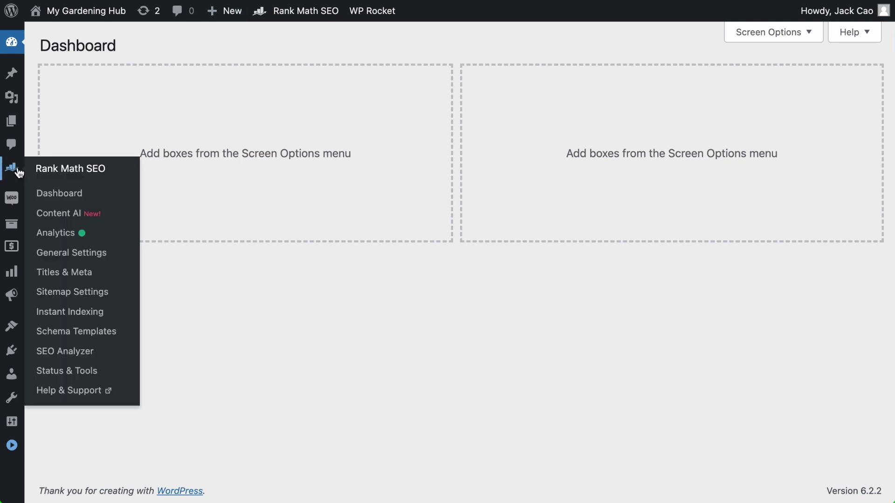
left_click(65, 219)
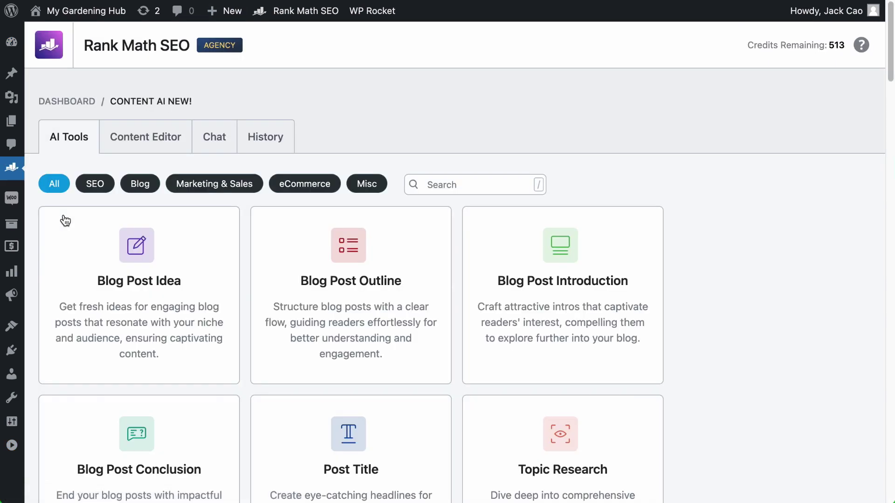
left_click(269, 136)
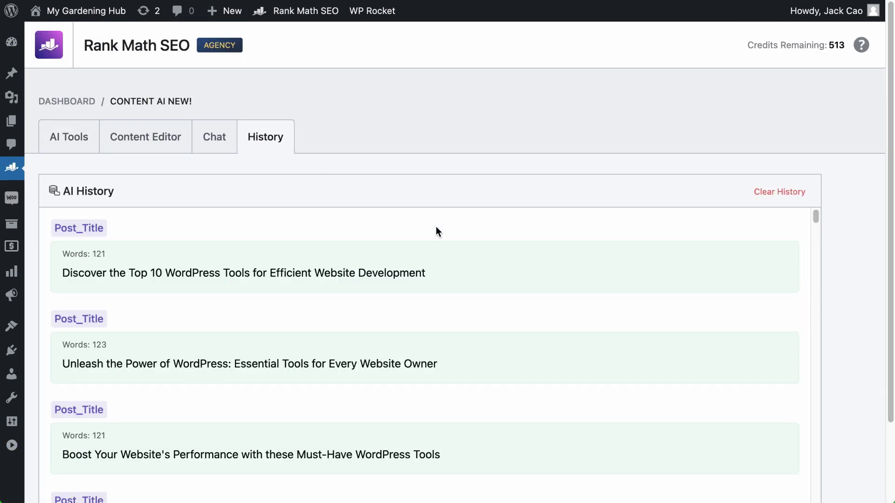
scroll(439, 238, "down", 4)
scroll(444, 246, "down", 20)
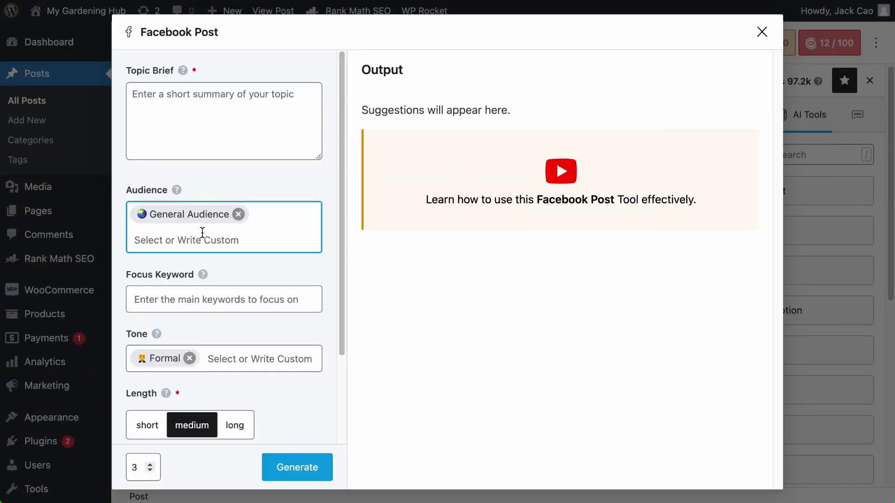
Step: Point out the new form's defaults: Formal tone, English language and an empty Focus Keyword
scroll(210, 237, "down", 3)
left_click(212, 252)
left_click(196, 392)
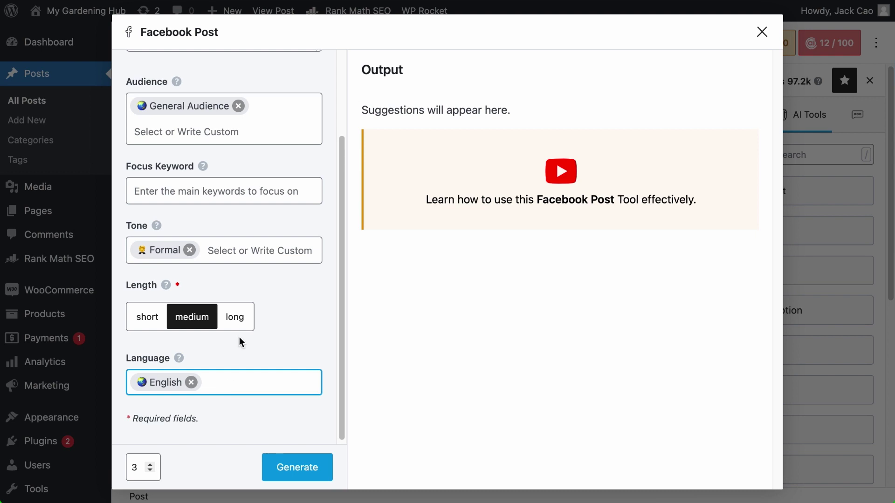
left_click(246, 187)
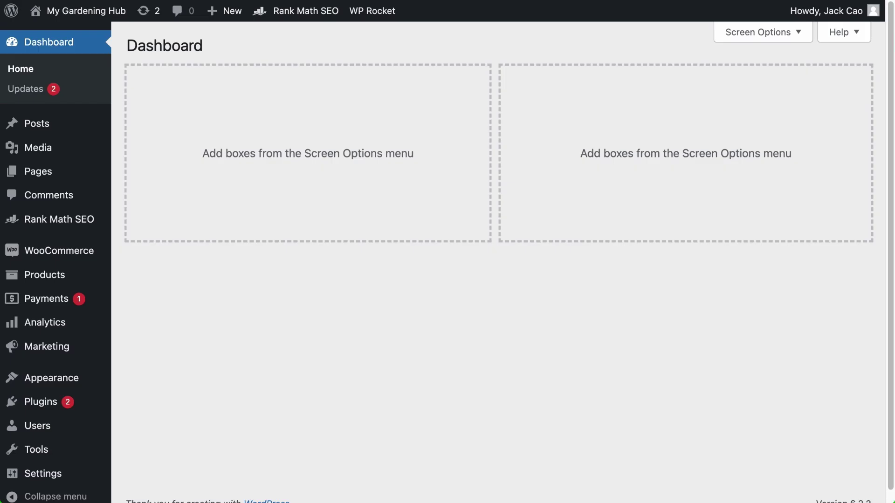
Step: Show the Content AI tab of Rank Math General Settings: Worldwide, Formal, General Audience, English
mouse_move(64, 219)
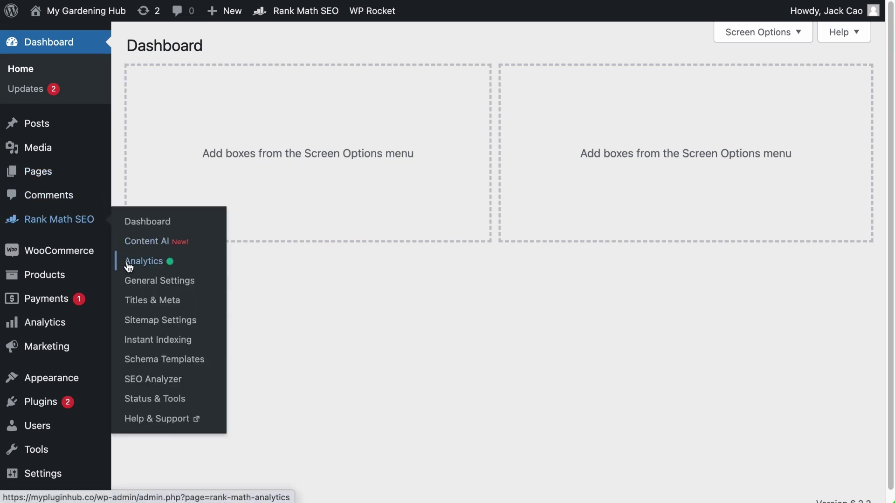
left_click(137, 283)
scroll(296, 340, "down", 3)
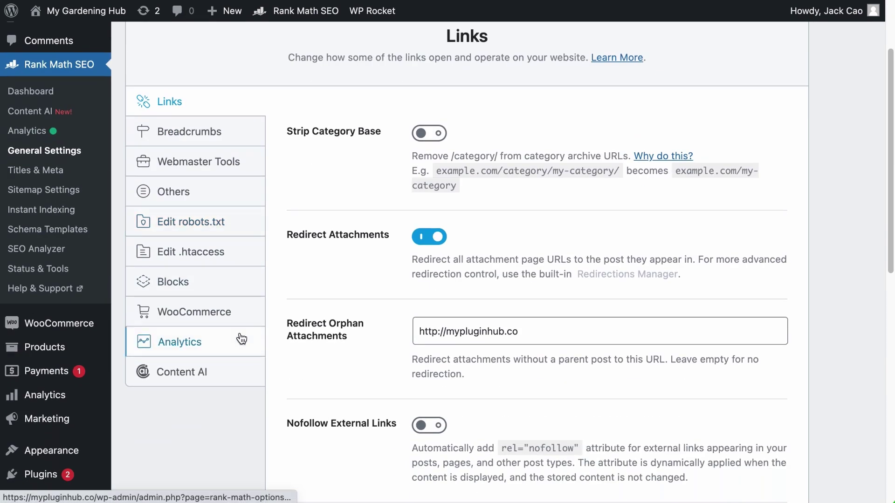
left_click(186, 372)
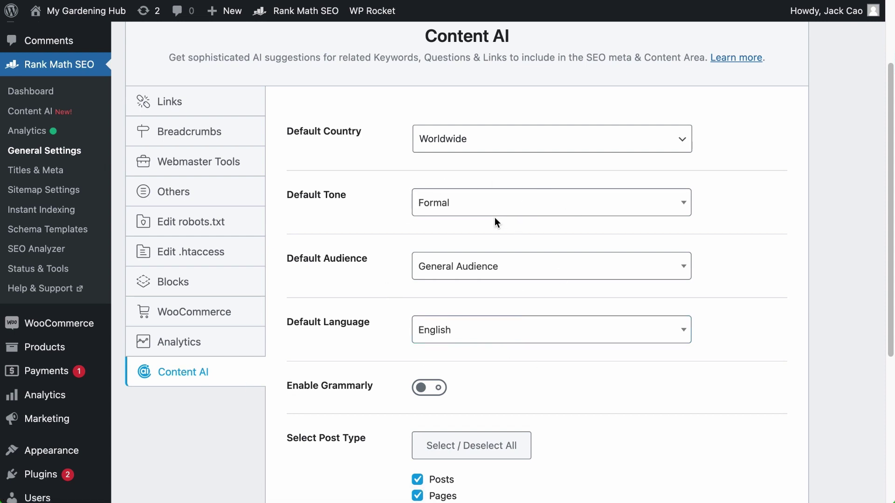
scroll(739, 313, "down", 5)
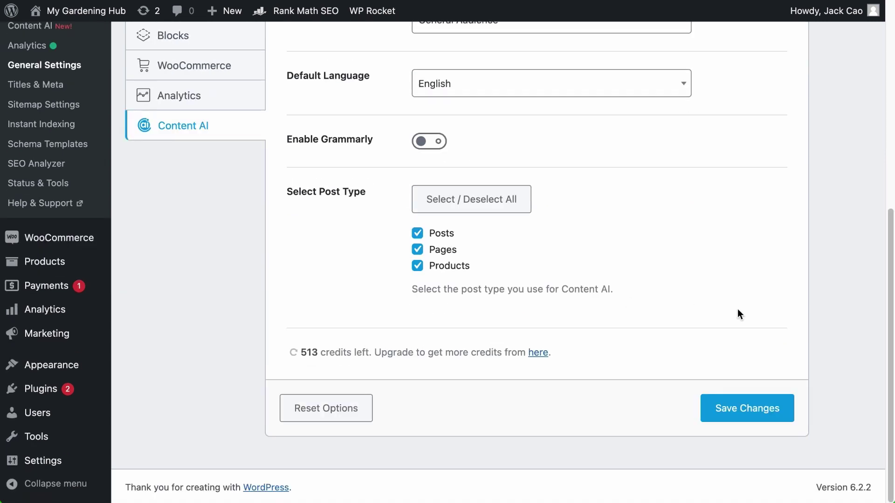